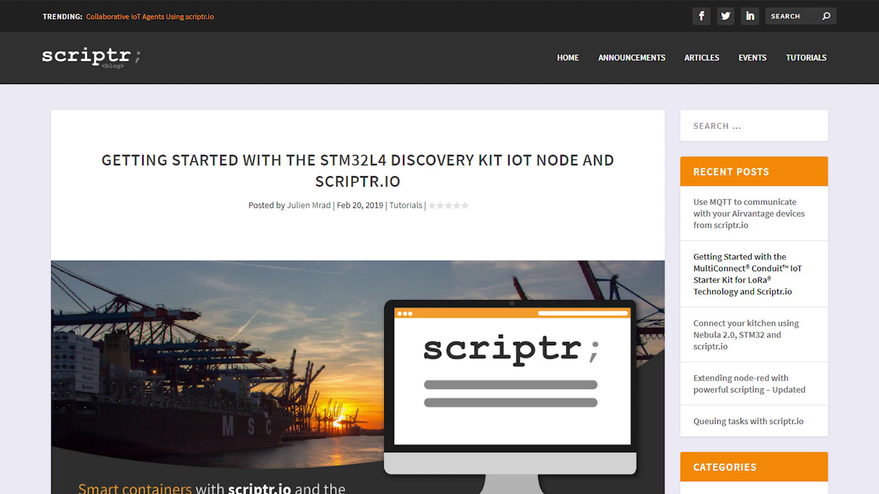
{"action": "scroll", "coordinate": [439, 274], "scroll_direction": "down", "scroll_amount": 4}
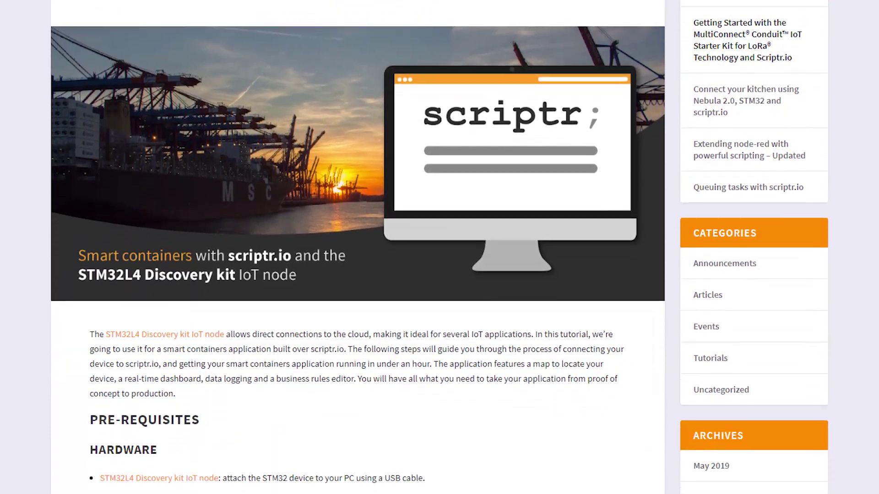
{"action": "scroll", "coordinate": [440, 274], "scroll_direction": "down", "scroll_amount": 5}
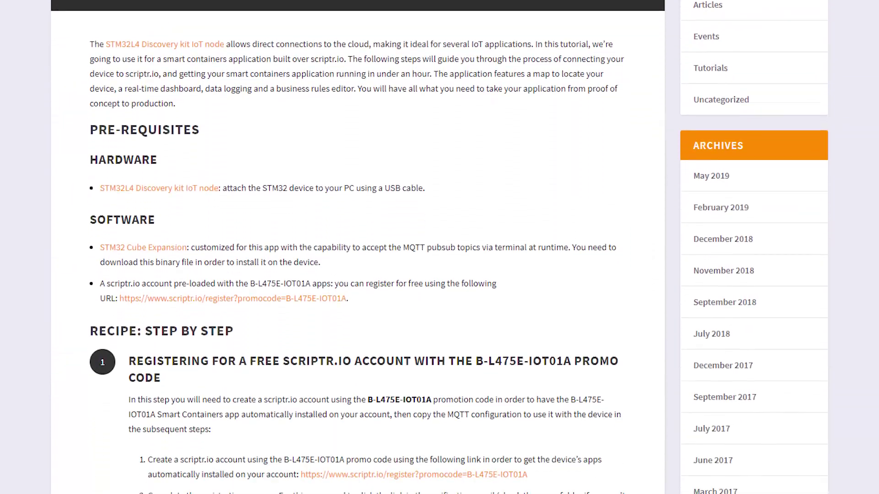
{"action": "scroll", "coordinate": [439, 274], "scroll_direction": "down", "scroll_amount": 5}
{"action": "scroll", "coordinate": [439, 275], "scroll_direction": "down", "scroll_amount": 2}
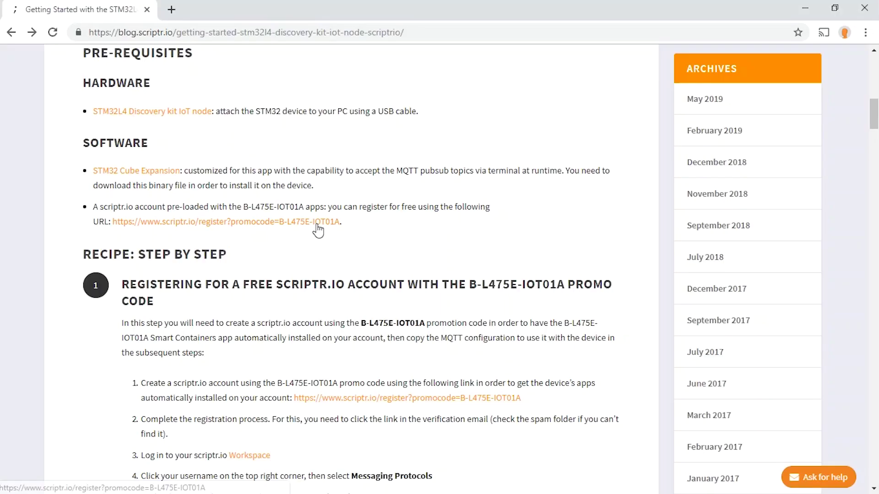
Open the scriptr.io sign-up page with the B-L475E-IOT01A promo code from the tutorial link
{"action": "left_click", "coordinate": [318, 227]}
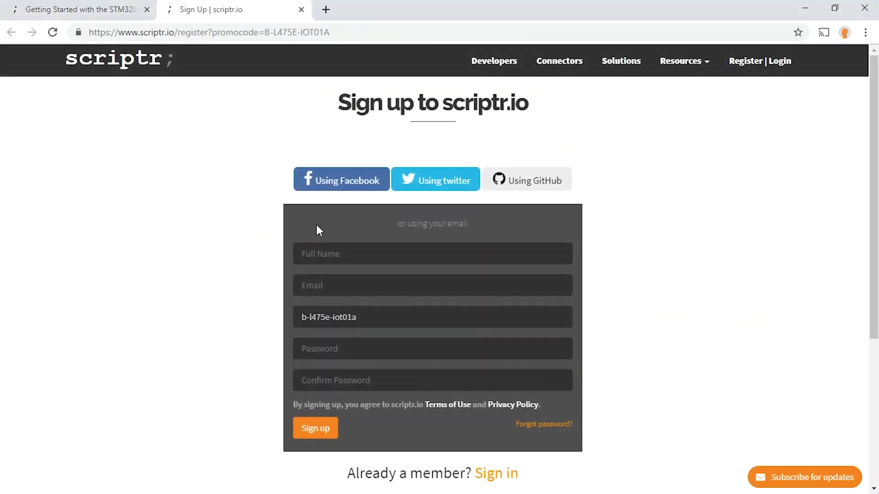
Fill in the Starter App name, email and password fields, then submit sign-up
{"action": "left_click", "coordinate": [324, 253]}
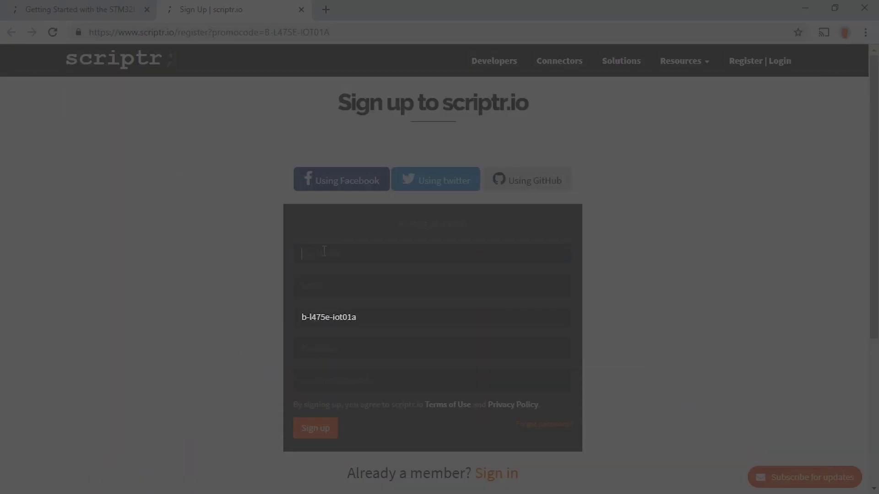
{"action": "type", "text": "Starter App"}
{"action": "key", "text": "Tab"}
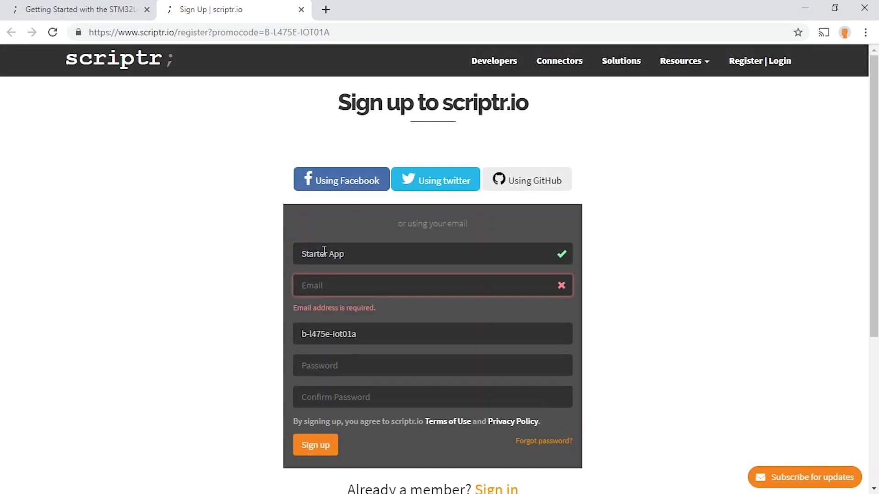
{"action": "key", "text": "Tab"}
{"action": "type", "text": "****"}
{"action": "key", "text": "Tab"}
{"action": "type", "text": "****"}
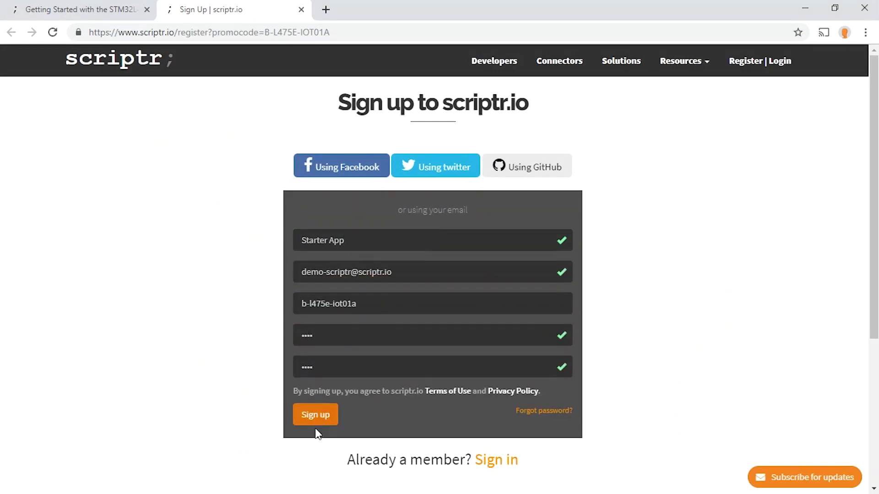
{"action": "left_click", "coordinate": [315, 415]}
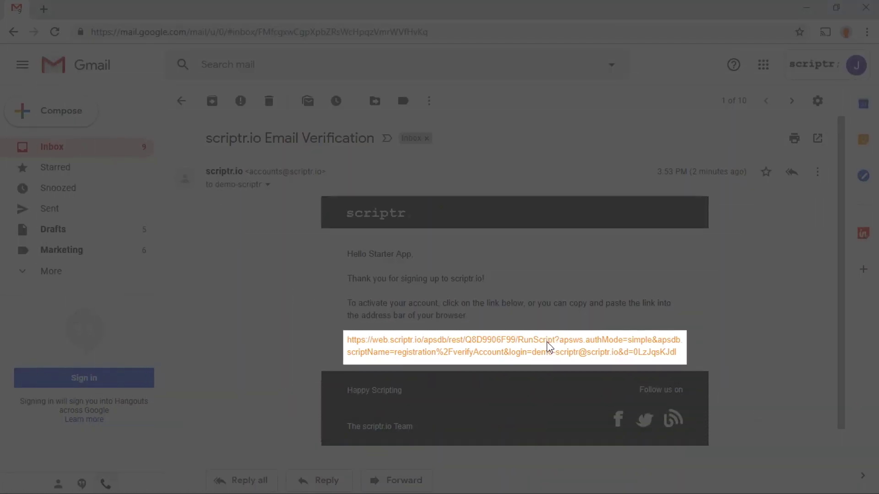
Verify the account through the email link and log in with the new email and password
{"action": "left_click", "coordinate": [548, 346]}
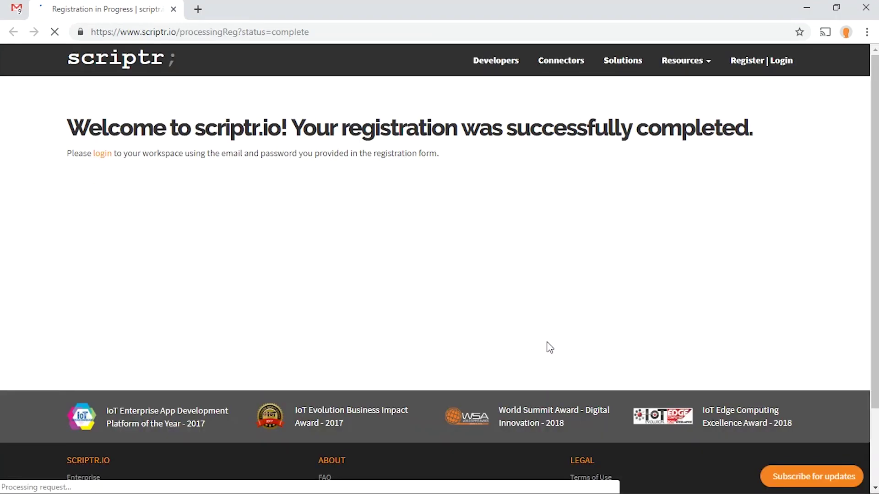
{"action": "left_click", "coordinate": [103, 154]}
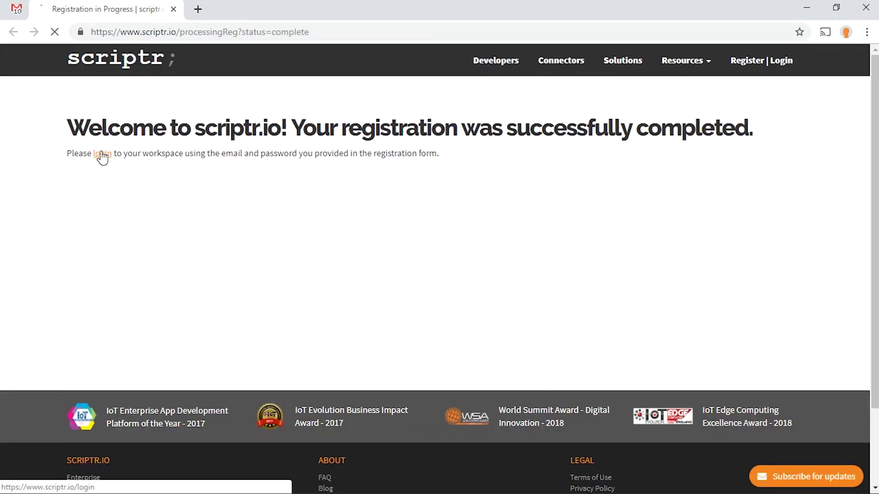
{"action": "left_click", "coordinate": [337, 252]}
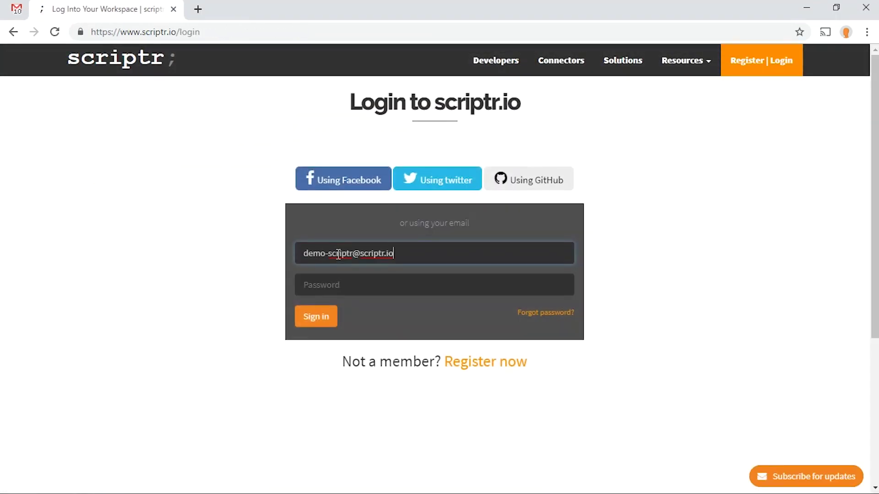
{"action": "left_click", "coordinate": [355, 283]}
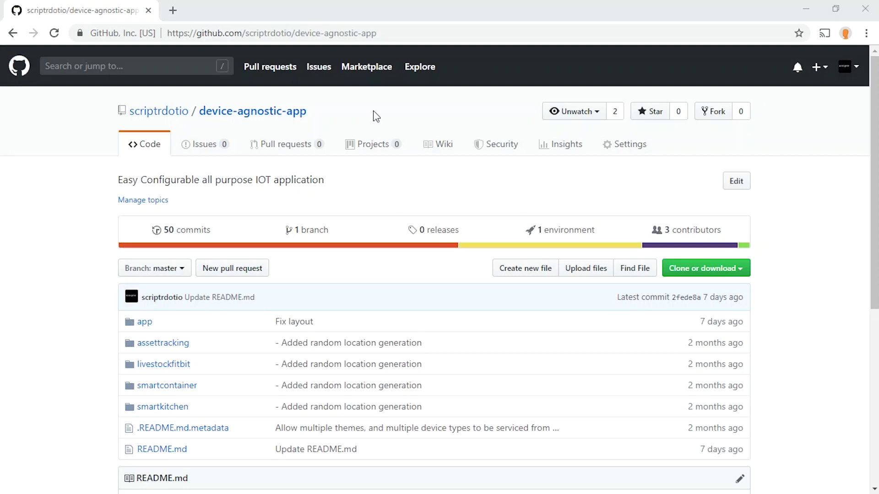
{"action": "scroll", "coordinate": [373, 111], "scroll_direction": "down", "scroll_amount": 3}
{"action": "scroll", "coordinate": [374, 117], "scroll_direction": "down", "scroll_amount": 3}
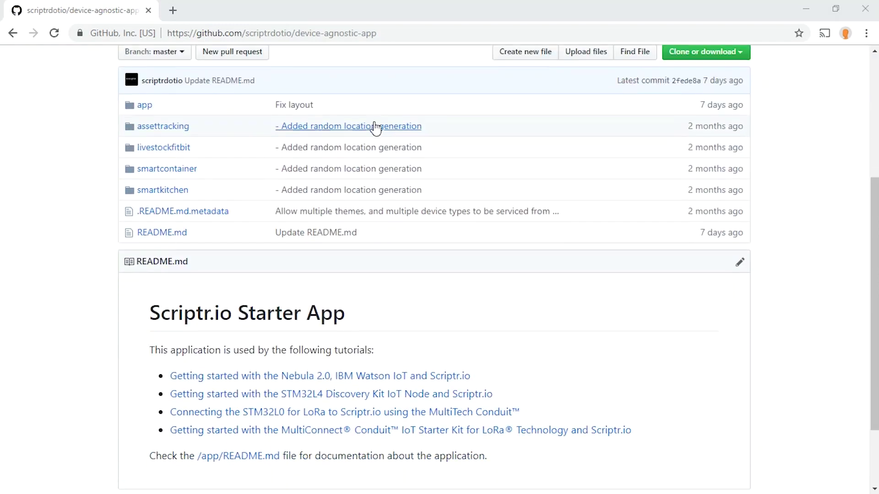
{"action": "scroll", "coordinate": [376, 127], "scroll_direction": "down", "scroll_amount": 3}
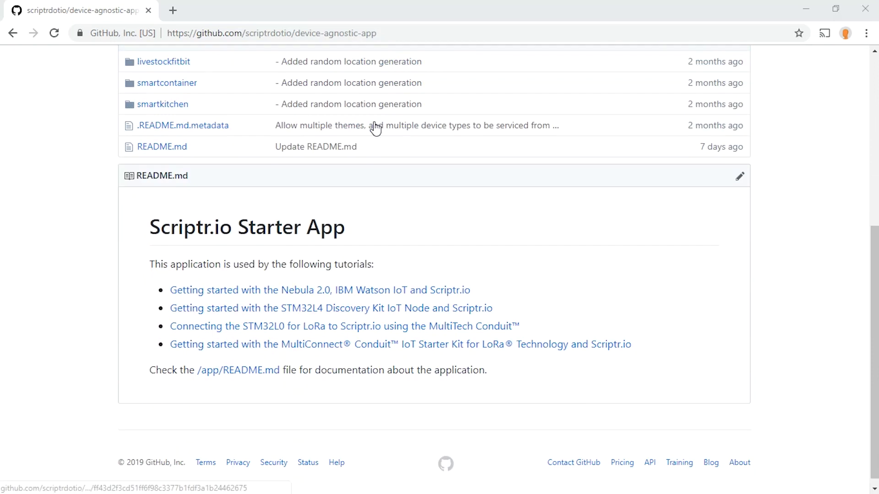
{"action": "scroll", "coordinate": [376, 127], "scroll_direction": "down", "scroll_amount": 1}
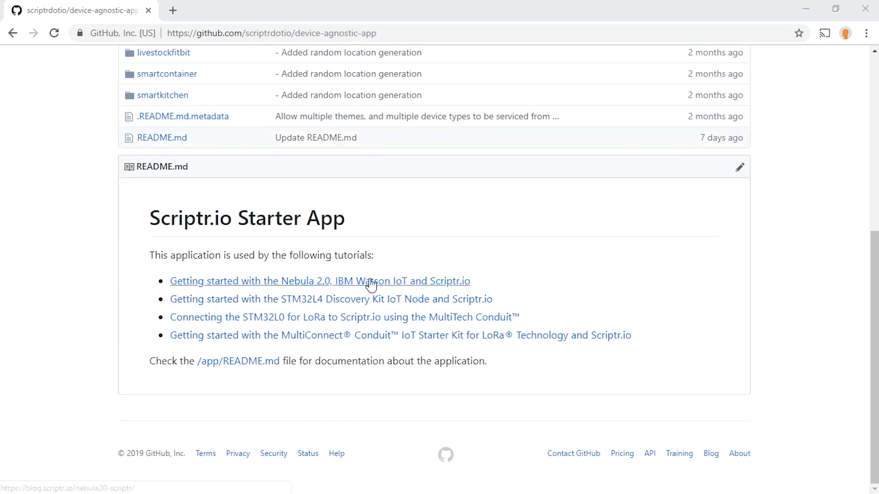
Open the /app/README.md documentation linked from the repository README
{"action": "left_click", "coordinate": [267, 365]}
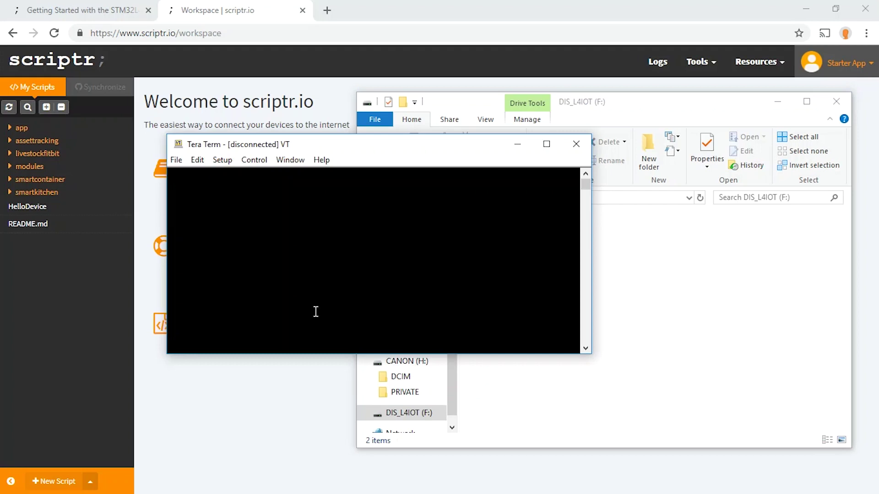
Start a new serial connection in Tera Term on COM9
{"action": "left_click", "coordinate": [176, 159]}
{"action": "left_click", "coordinate": [206, 175]}
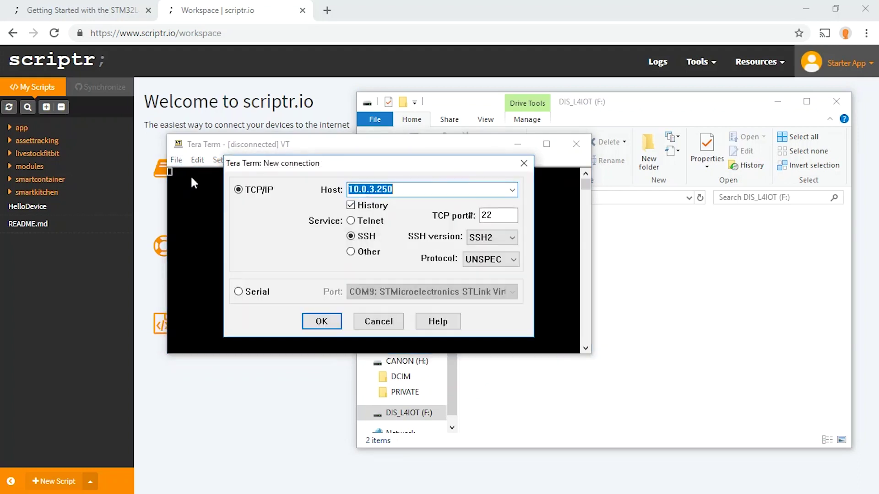
{"action": "left_click", "coordinate": [239, 291]}
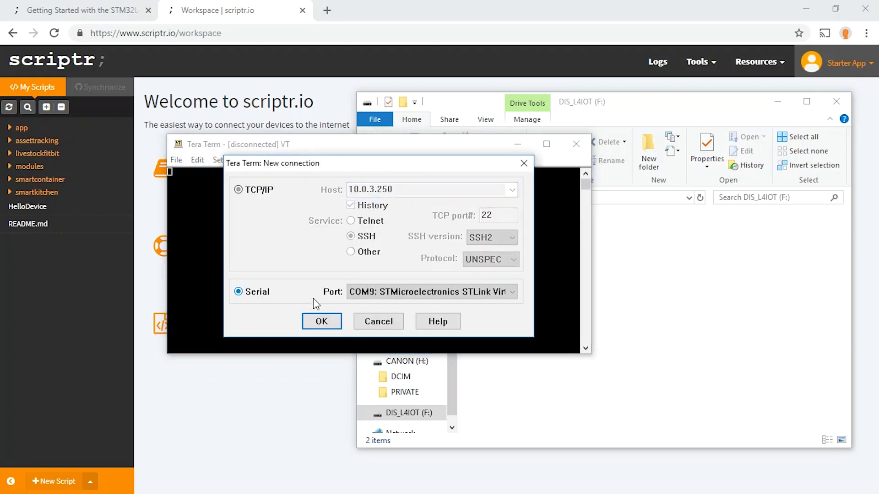
{"action": "left_click", "coordinate": [513, 292]}
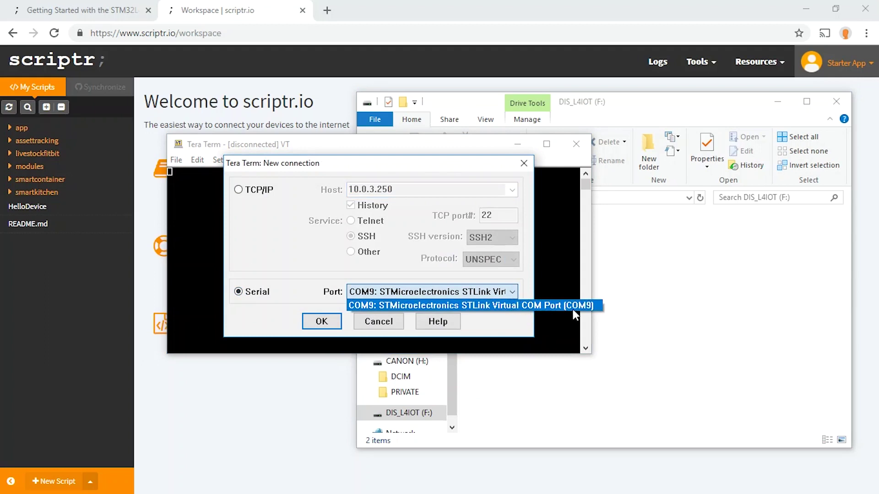
{"action": "left_click", "coordinate": [313, 329]}
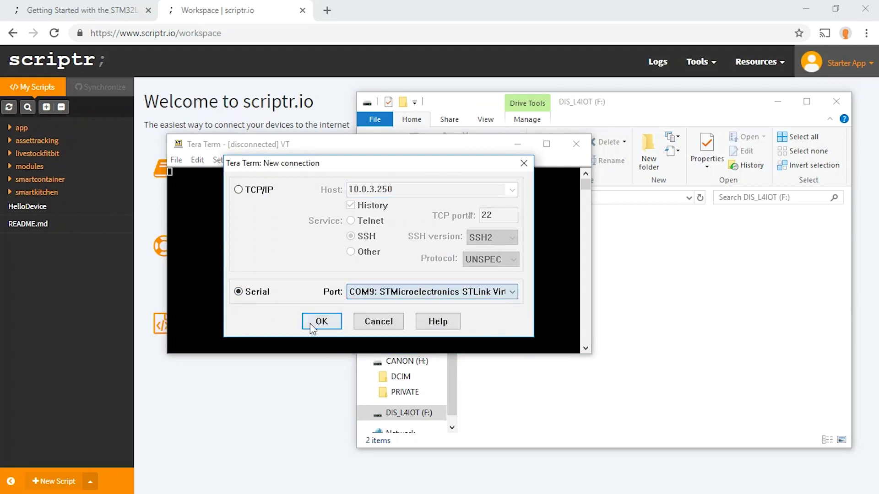
Set the COM9 serial port baud rate to 115200
{"action": "left_click", "coordinate": [222, 159]}
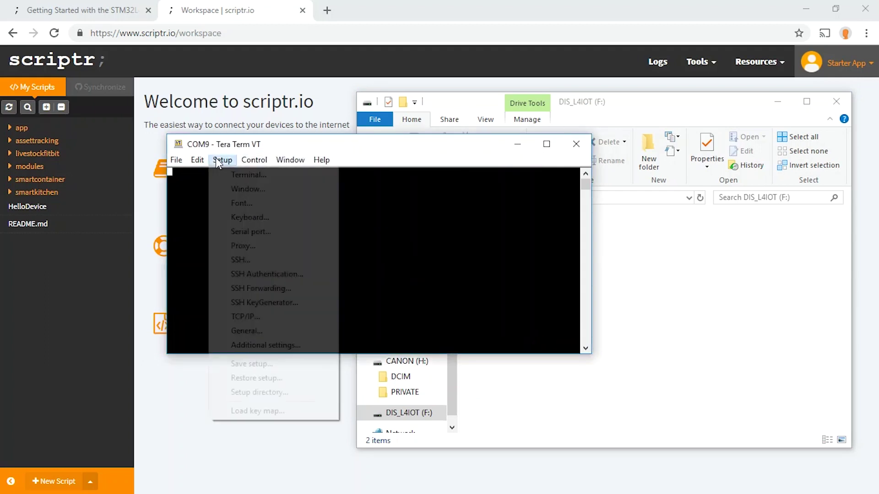
{"action": "left_click", "coordinate": [252, 232]}
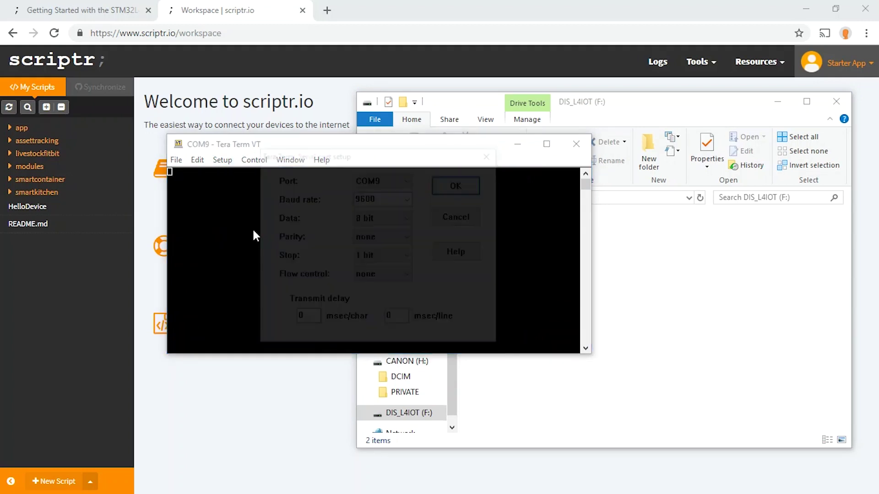
{"action": "left_click", "coordinate": [409, 198]}
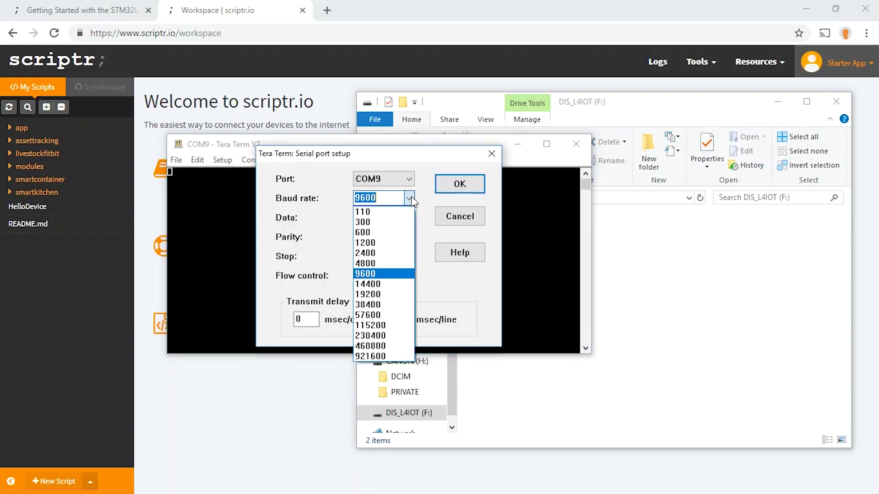
{"action": "left_click", "coordinate": [405, 327]}
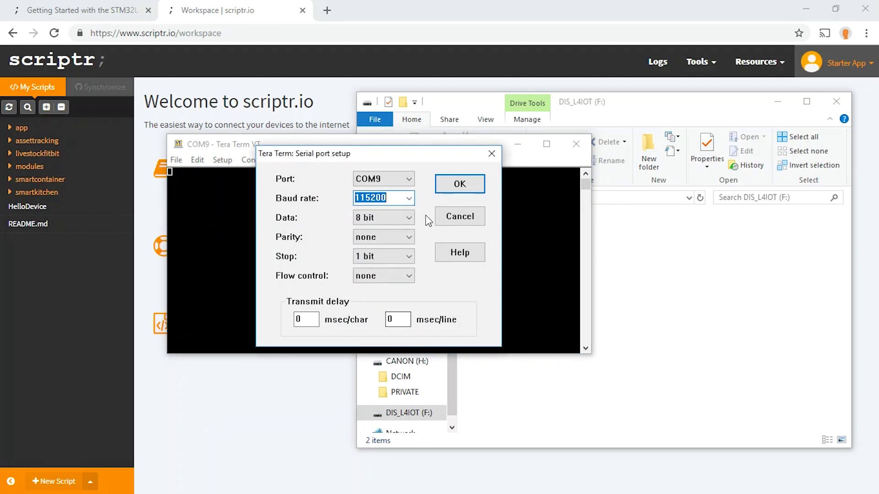
{"action": "left_click", "coordinate": [459, 184]}
In Terminal setup, make new-line Receive AUTO and Transmit LF
{"action": "left_click", "coordinate": [222, 160]}
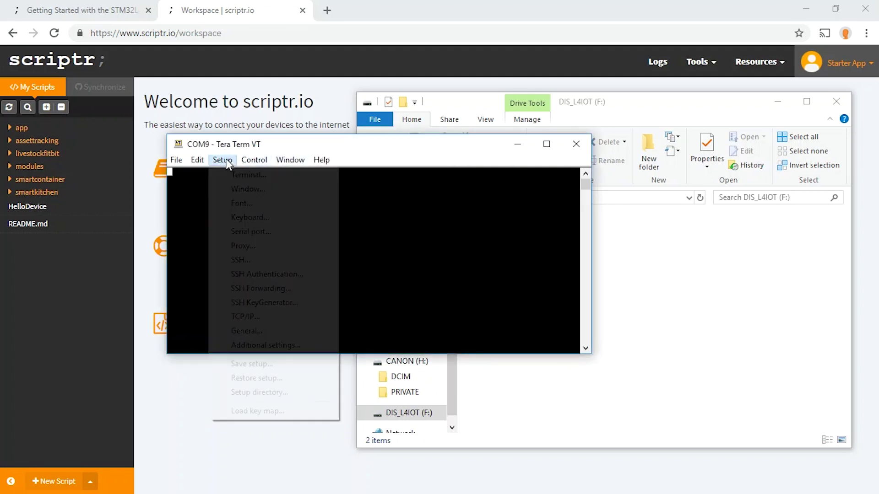
{"action": "left_click", "coordinate": [237, 176]}
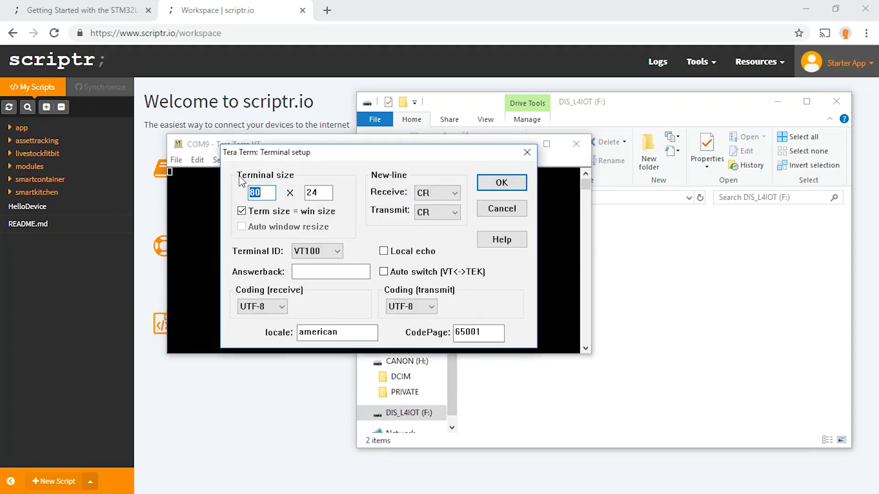
{"action": "left_click", "coordinate": [454, 193]}
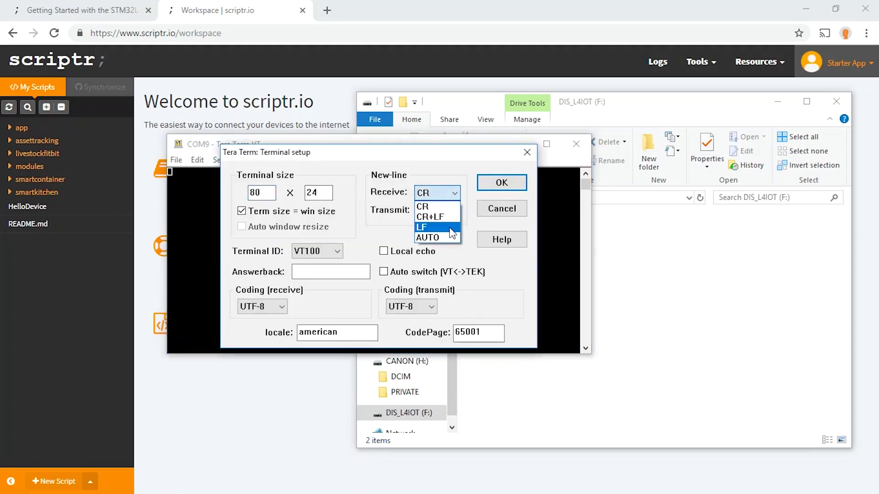
{"action": "left_click", "coordinate": [428, 238]}
{"action": "left_click", "coordinate": [452, 212]}
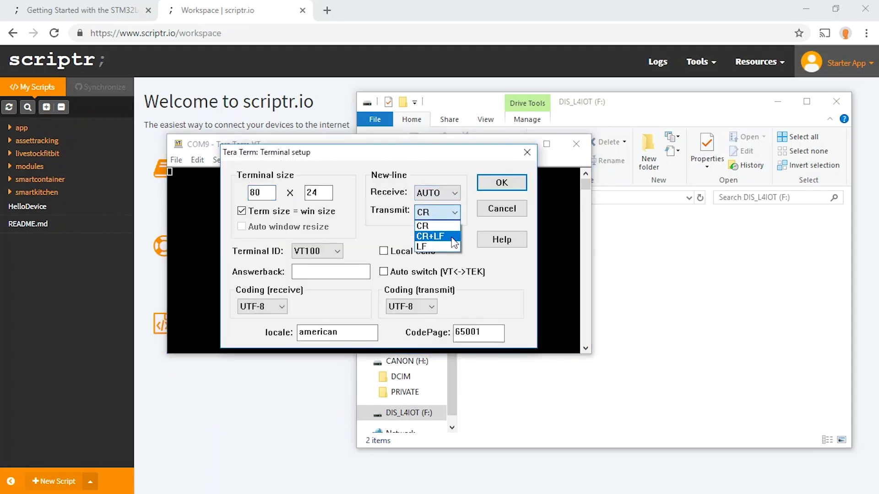
{"action": "left_click", "coordinate": [422, 246]}
{"action": "left_click", "coordinate": [488, 185]}
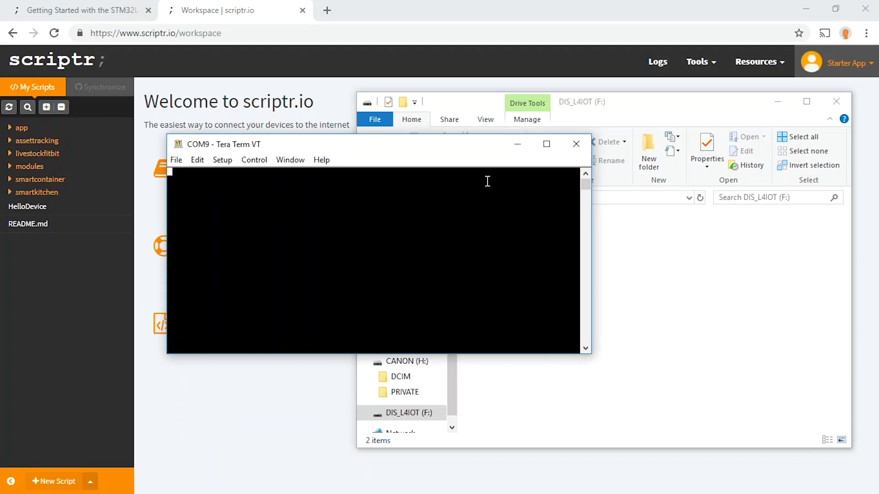
Download B-L475E-IOT01_GenericMQTT.bin via the STM32 Cube Expansion link and show it in Downloads
{"action": "left_click", "coordinate": [82, 10]}
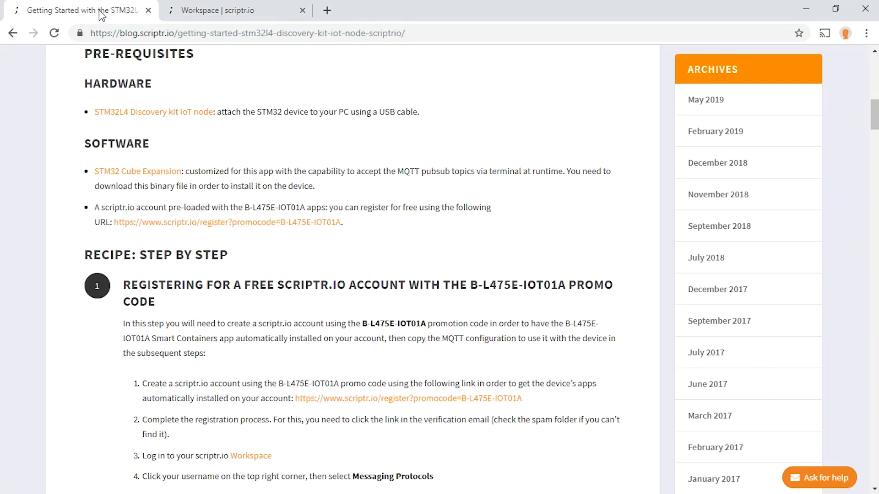
{"action": "left_click", "coordinate": [170, 173]}
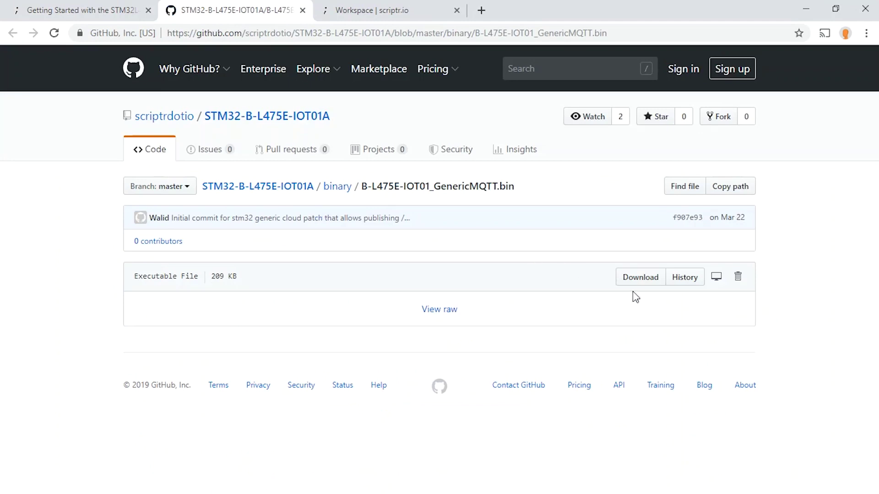
{"action": "left_click", "coordinate": [639, 278]}
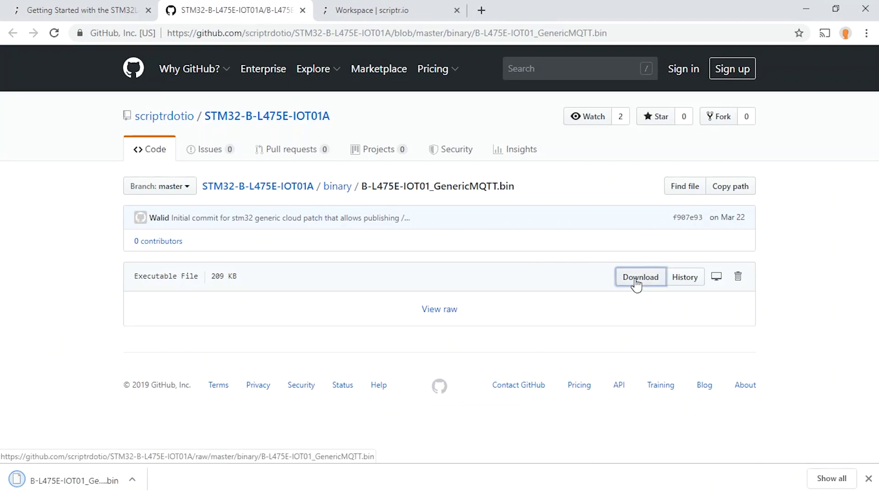
{"action": "left_click", "coordinate": [133, 480]}
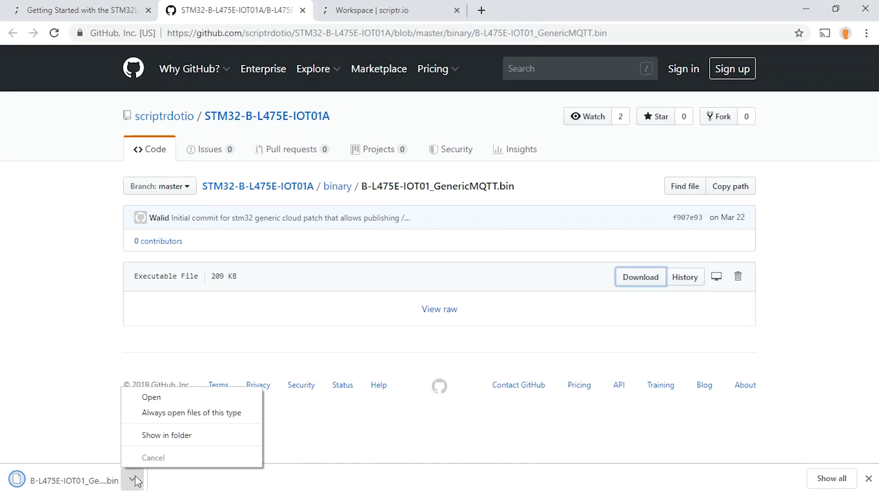
{"action": "left_click", "coordinate": [166, 435]}
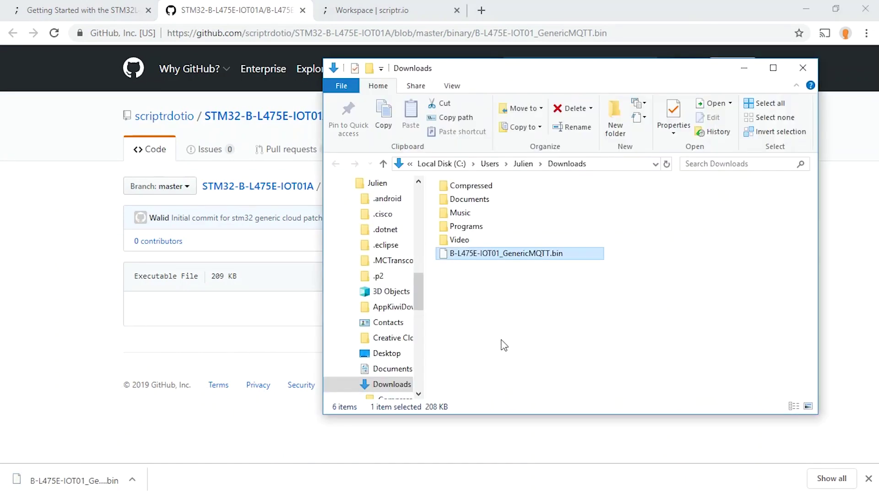
Place the two Explorer windows side by side and drag the .bin onto DIS_L4IOT (F:)
{"action": "left_click_drag", "start_coordinate": [630, 104], "coordinate": [312, 111]}
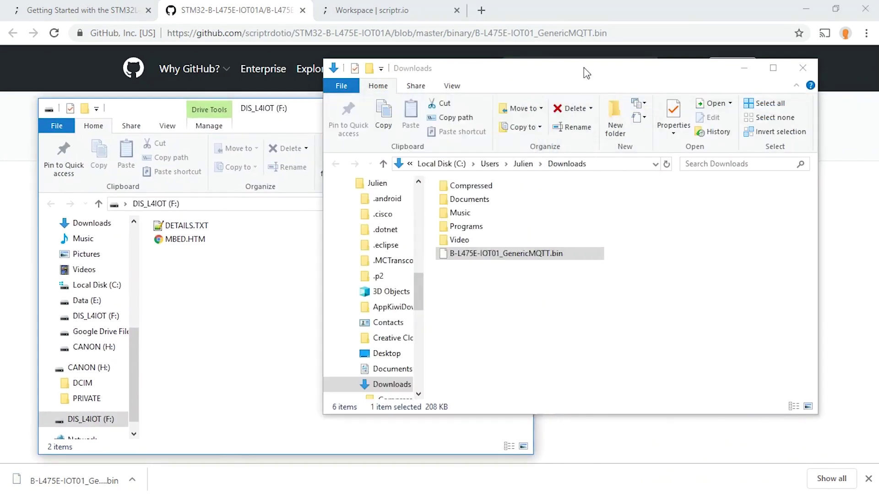
{"action": "left_click_drag", "start_coordinate": [566, 68], "coordinate": [584, 67]}
{"action": "left_click_drag", "start_coordinate": [504, 255], "coordinate": [239, 311]}
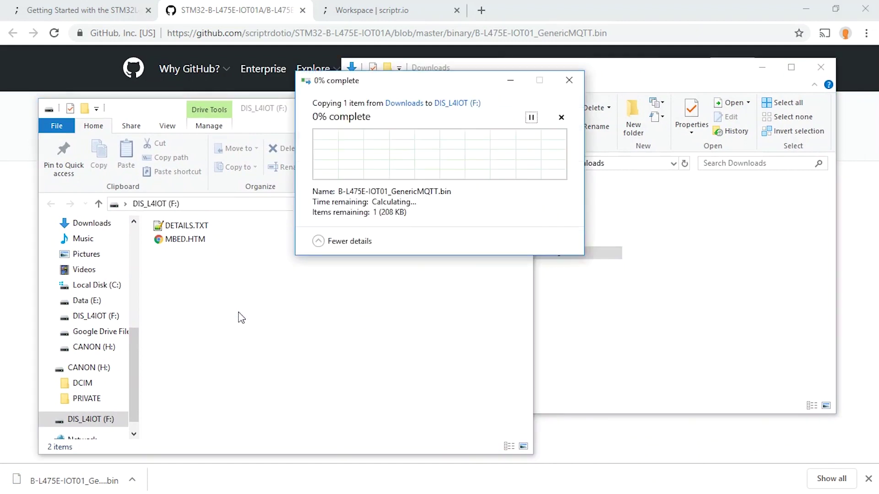
{"action": "left_click", "coordinate": [241, 317]}
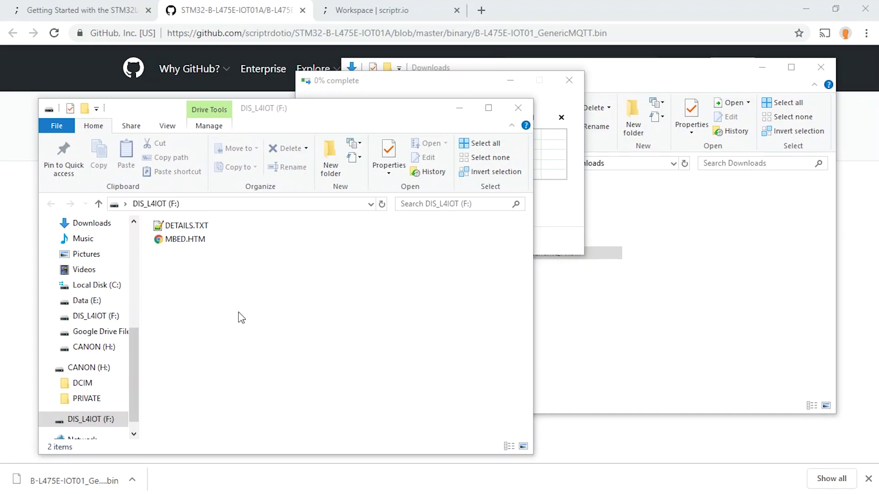
Submit the elementn-ff WiFi password in Tera Term and answer y to update connection parameters
{"action": "key", "text": "alt+Tab"}
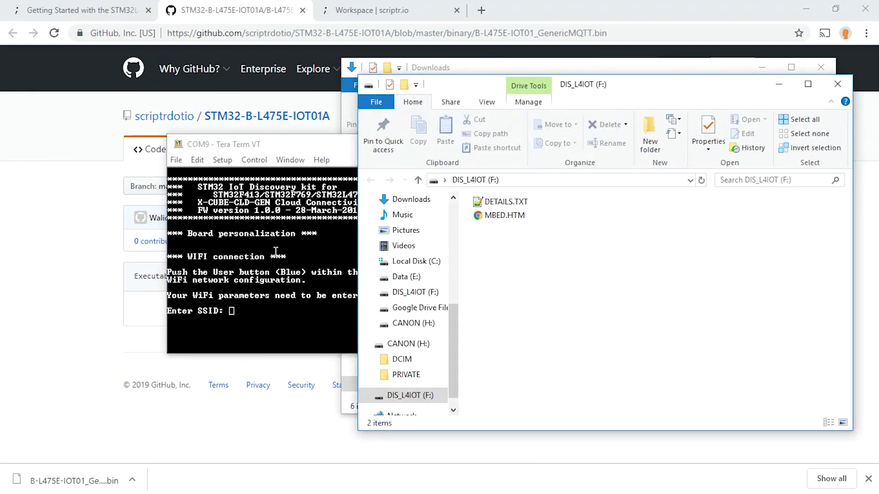
{"action": "left_click", "coordinate": [276, 252]}
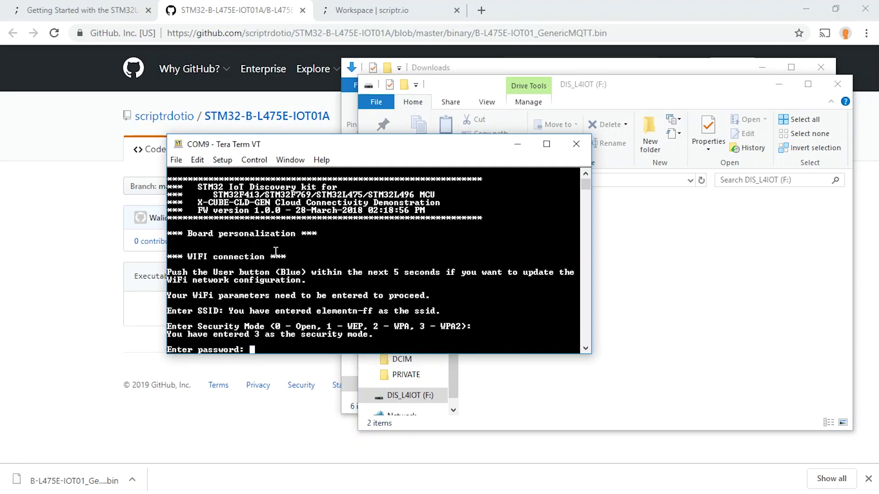
{"action": "key", "text": "Return"}
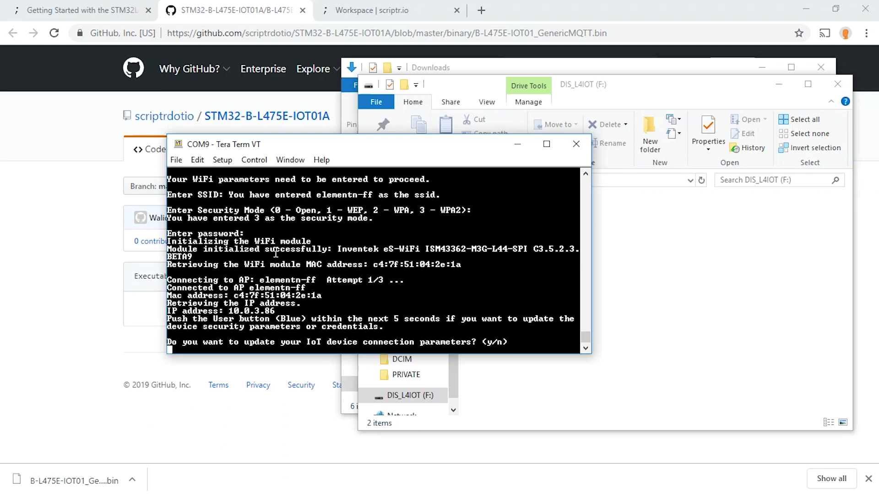
{"action": "key", "text": "y"}
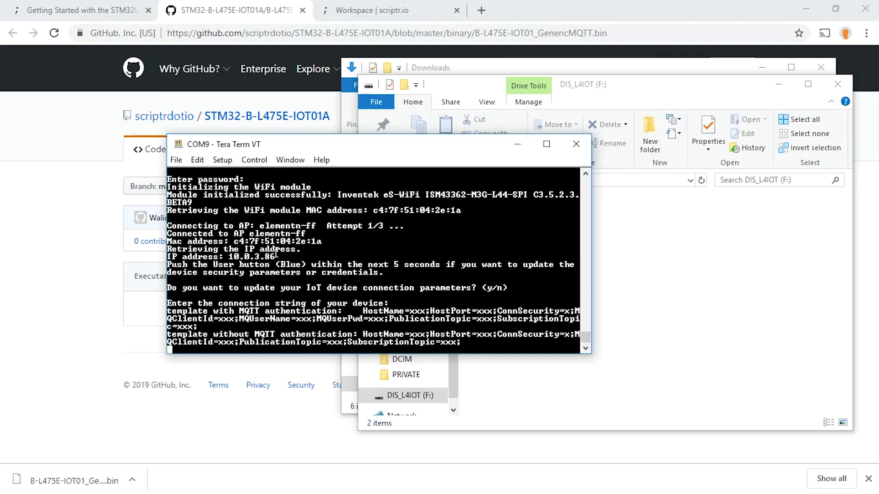
Copy the blog's MQTT connection-string template and paste it into a new Notepad++ tab
{"action": "left_click", "coordinate": [83, 9]}
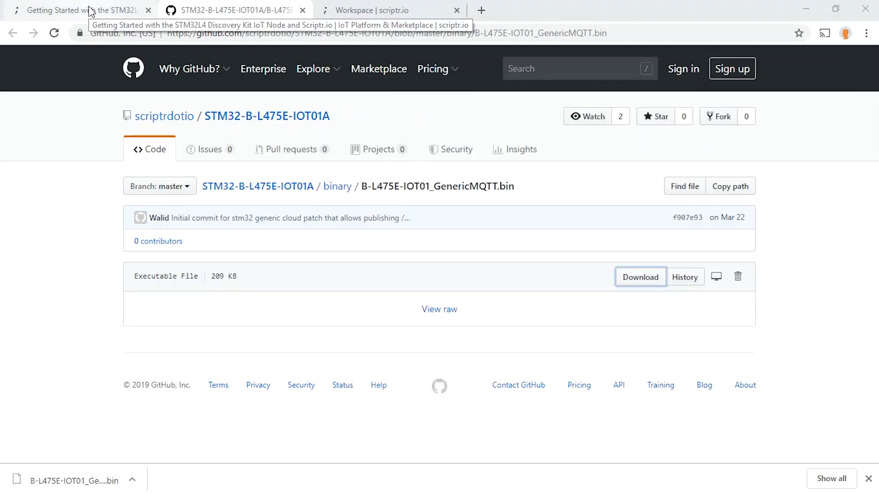
{"action": "scroll", "coordinate": [346, 370], "scroll_direction": "down", "scroll_amount": 5}
{"action": "scroll", "coordinate": [346, 369], "scroll_direction": "down", "scroll_amount": 5}
{"action": "scroll", "coordinate": [347, 369], "scroll_direction": "down", "scroll_amount": 5}
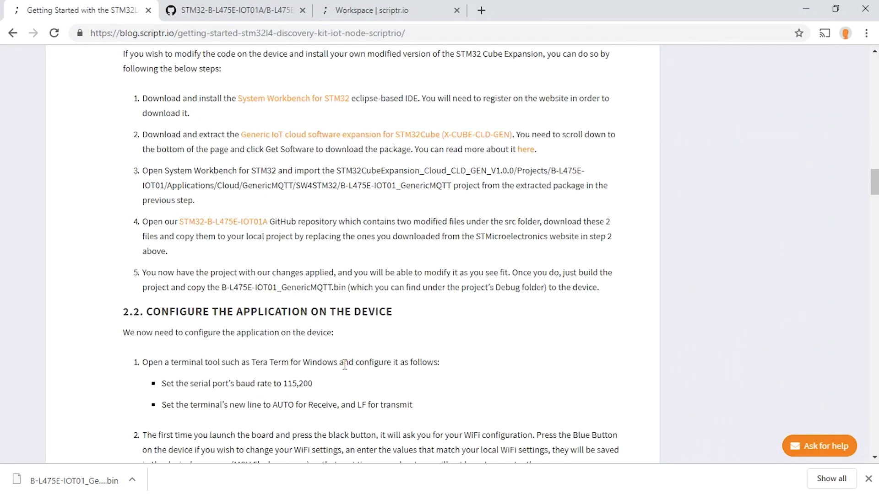
{"action": "scroll", "coordinate": [347, 369], "scroll_direction": "down", "scroll_amount": 4}
{"action": "triple_click", "coordinate": [308, 246]}
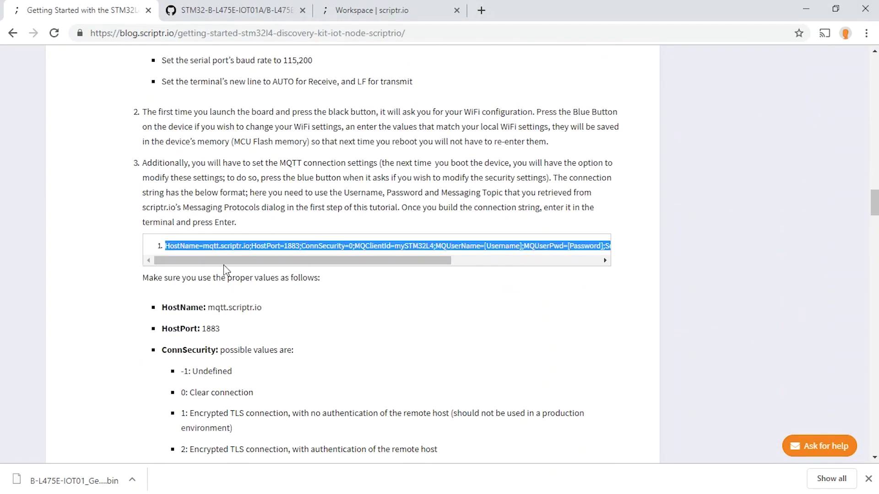
{"action": "key", "text": "ctrl+c"}
{"action": "key", "text": "alt+Tab"}
{"action": "left_click_drag", "start_coordinate": [103, 51], "coordinate": [355, 30]}
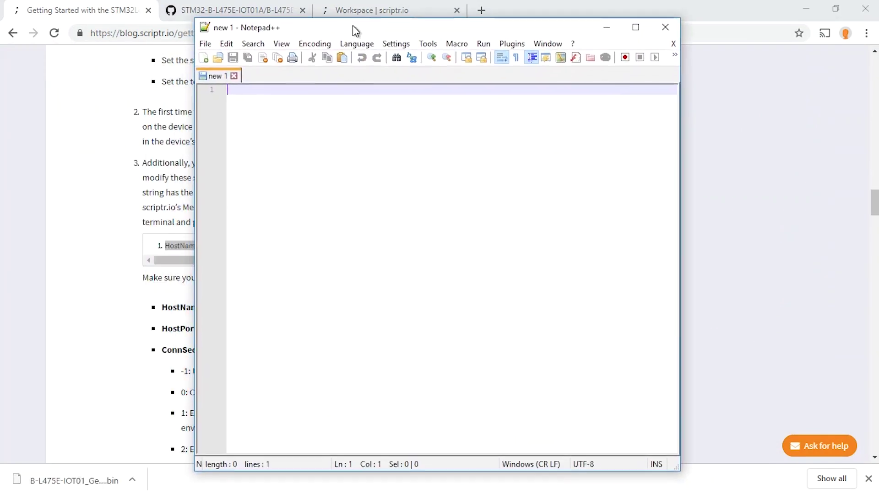
{"action": "key", "text": "ctrl+v"}
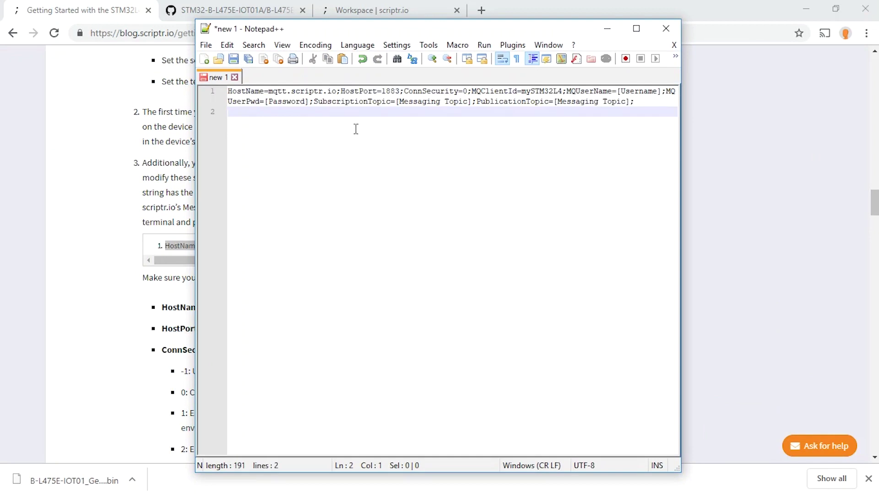
{"action": "left_click", "coordinate": [361, 9]}
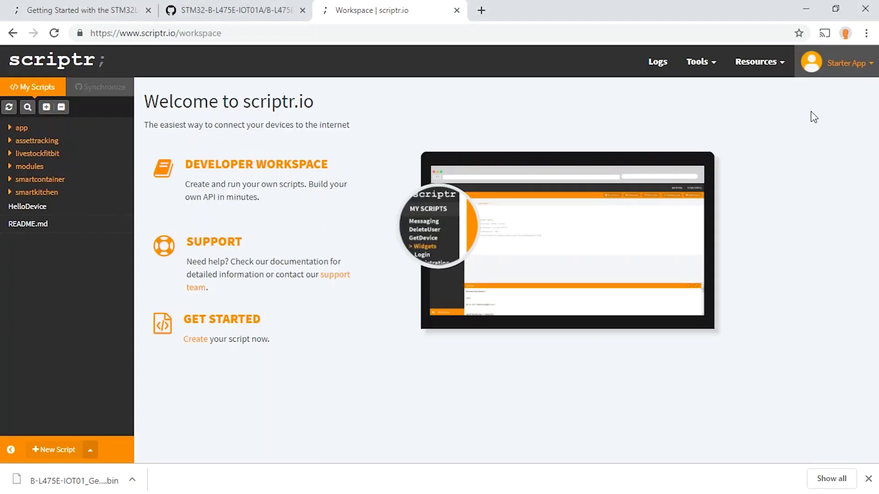
Show Messaging Protocols for device myDevice on channel deviceDigest and copy the Username
{"action": "left_click", "coordinate": [847, 66]}
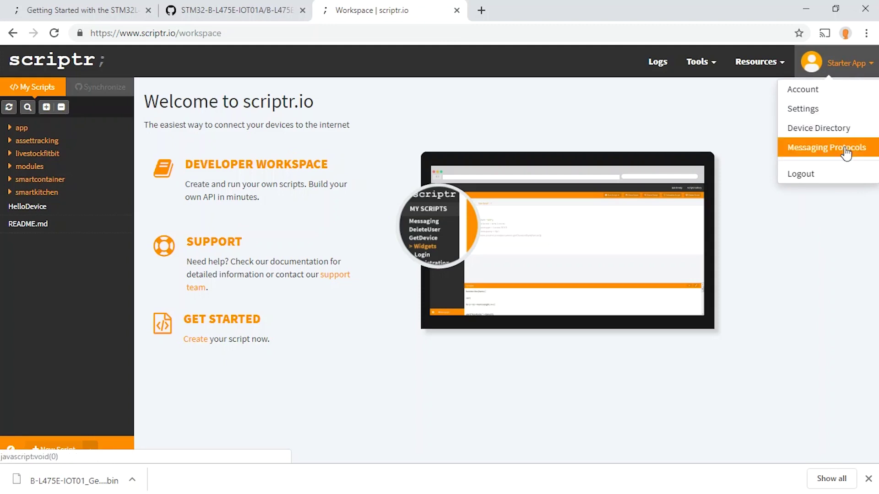
{"action": "left_click", "coordinate": [826, 148]}
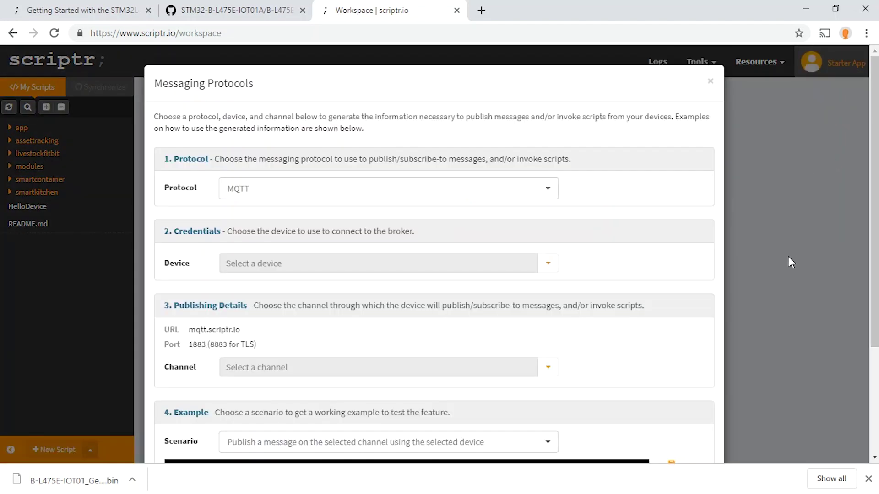
{"action": "left_click", "coordinate": [547, 263]}
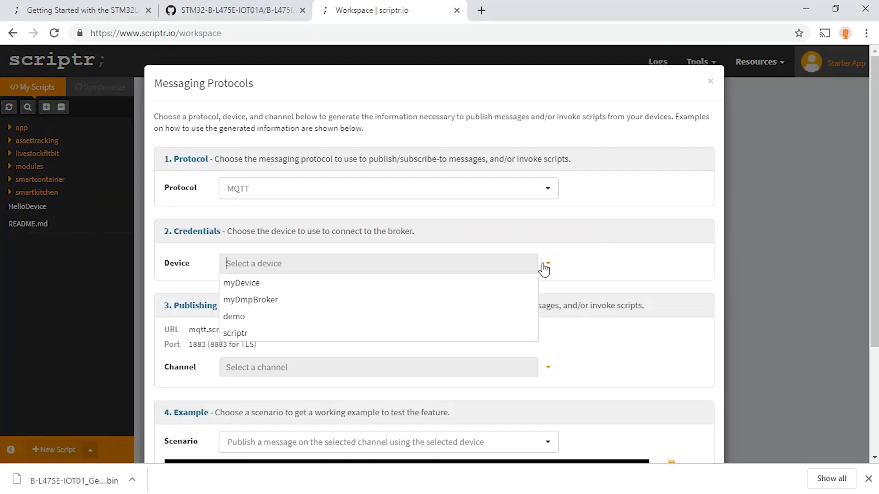
{"action": "left_click", "coordinate": [515, 283]}
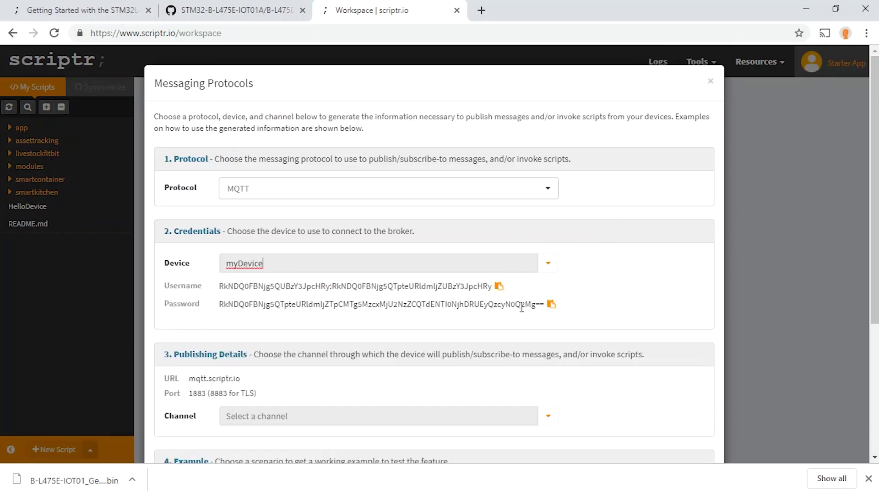
{"action": "left_click", "coordinate": [548, 416]}
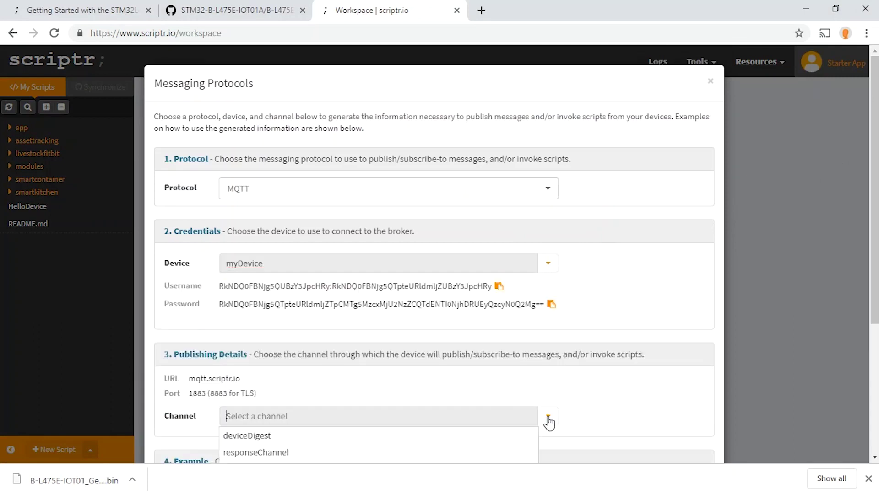
{"action": "left_click", "coordinate": [525, 438]}
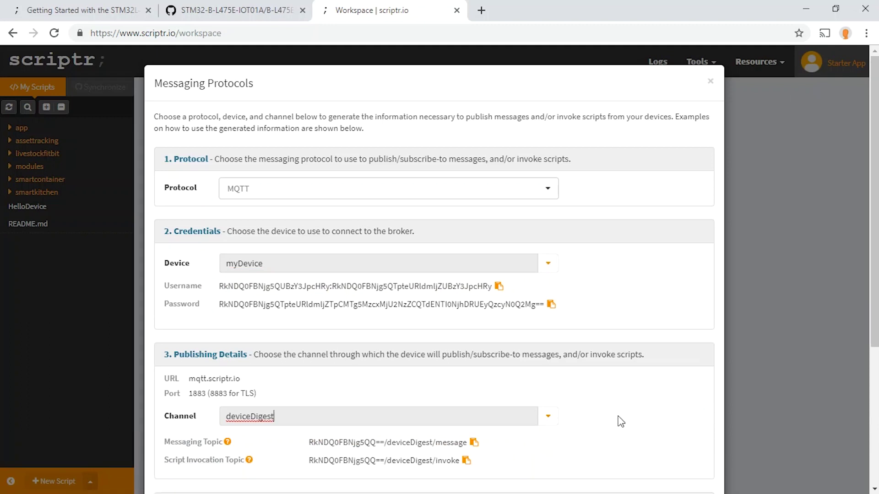
{"action": "left_click", "coordinate": [498, 286]}
Replace the Username and Password placeholders with myDevice's copied credentials
{"action": "key", "text": "alt+Tab"}
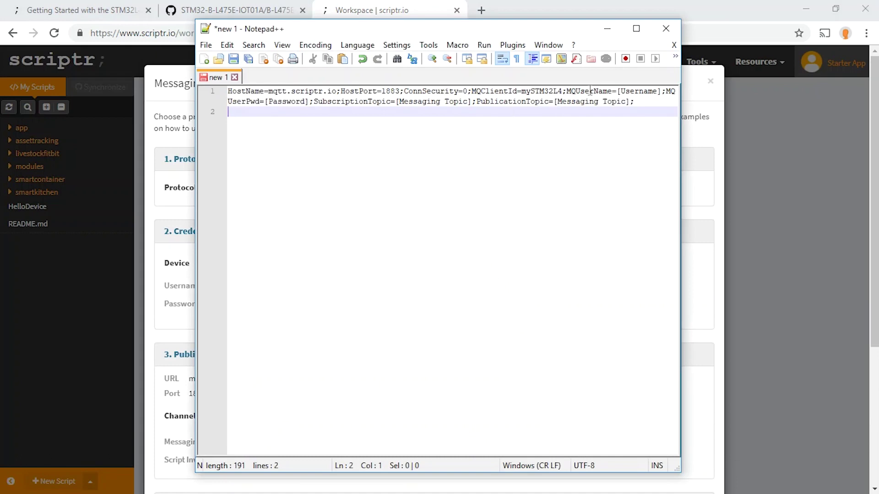
{"action": "left_click_drag", "start_coordinate": [618, 92], "coordinate": [663, 92]}
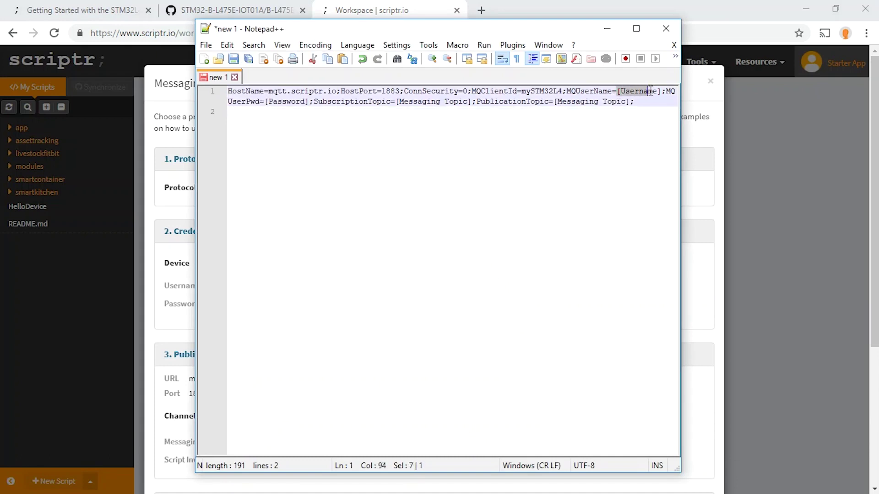
{"action": "key", "text": "ctrl+v"}
{"action": "left_click", "coordinate": [607, 29]}
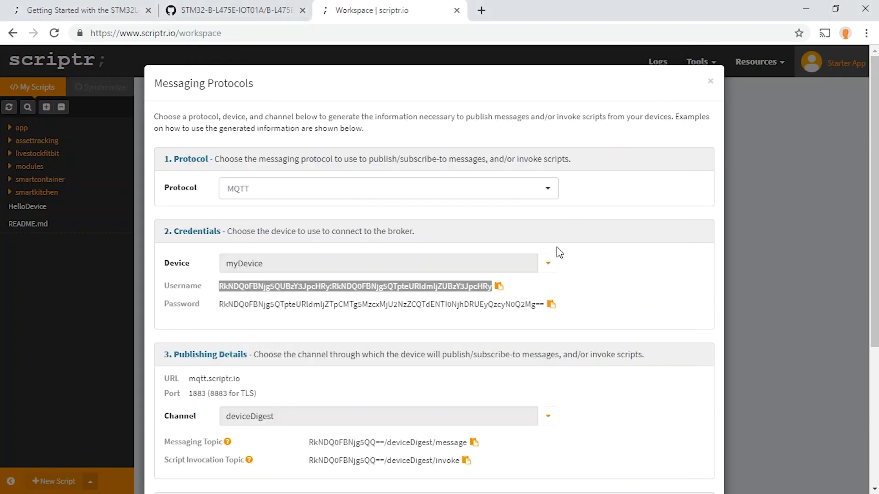
{"action": "left_click", "coordinate": [552, 304]}
{"action": "key", "text": "alt+Tab"}
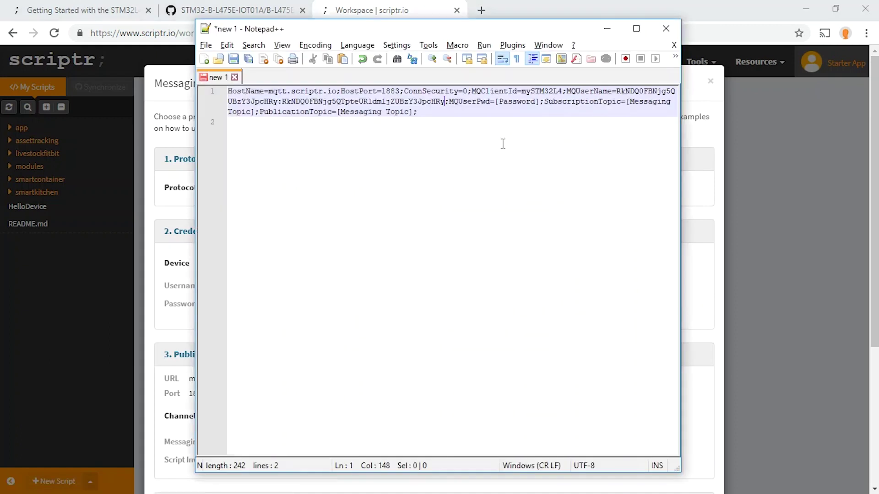
{"action": "left_click_drag", "start_coordinate": [496, 102], "coordinate": [537, 102]}
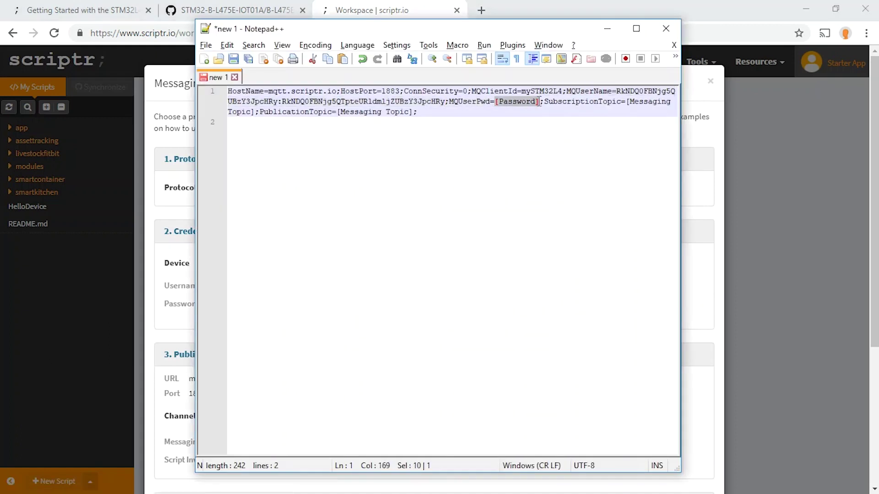
{"action": "key", "text": "ctrl+v"}
Fill the subscription and publication topics with the deviceDigest topic and copy the whole string
{"action": "left_click", "coordinate": [607, 30]}
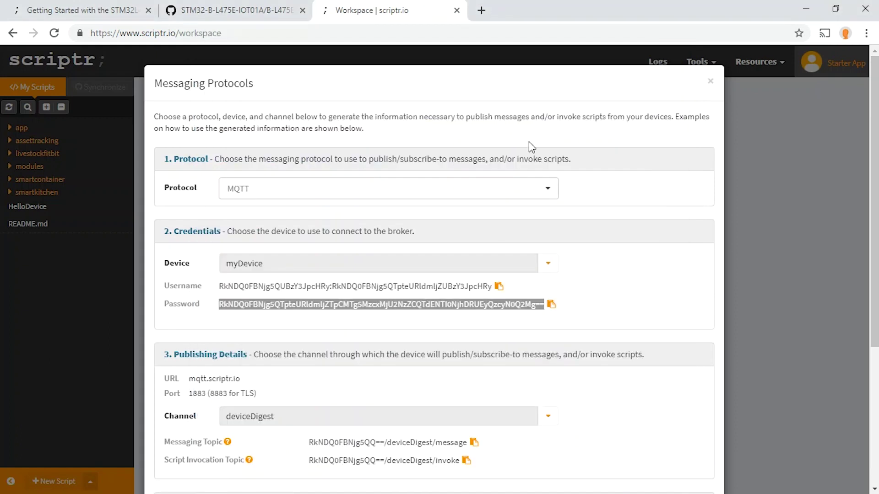
{"action": "left_click", "coordinate": [473, 444]}
{"action": "key", "text": "alt+Tab"}
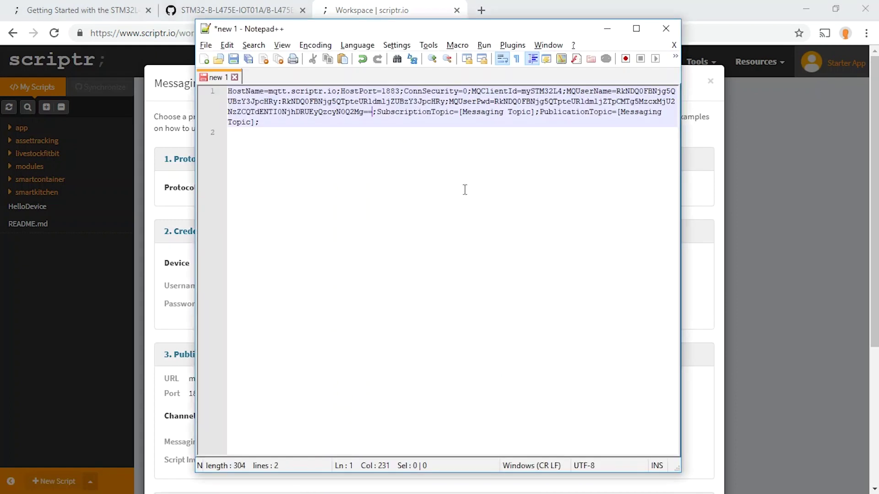
{"action": "left_click_drag", "start_coordinate": [460, 112], "coordinate": [532, 112]}
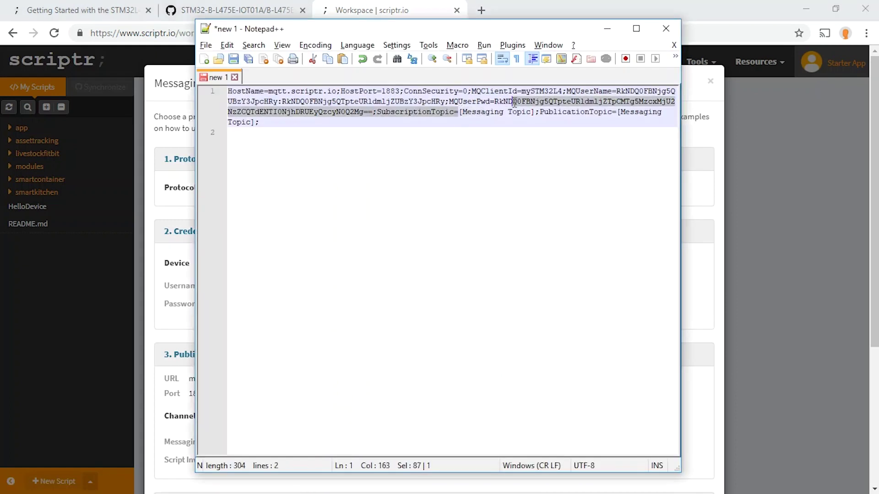
{"action": "key", "text": "ctrl+v"}
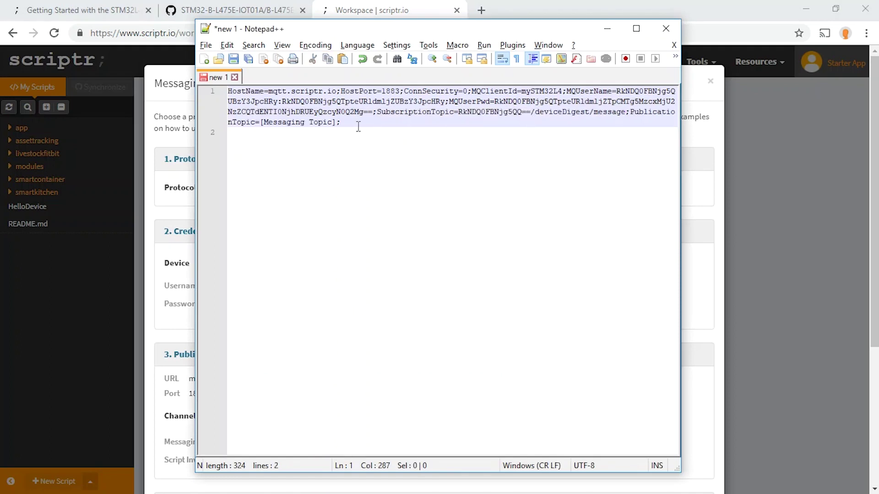
{"action": "left_click_drag", "start_coordinate": [338, 123], "coordinate": [260, 122]}
{"action": "key", "text": "ctrl+v"}
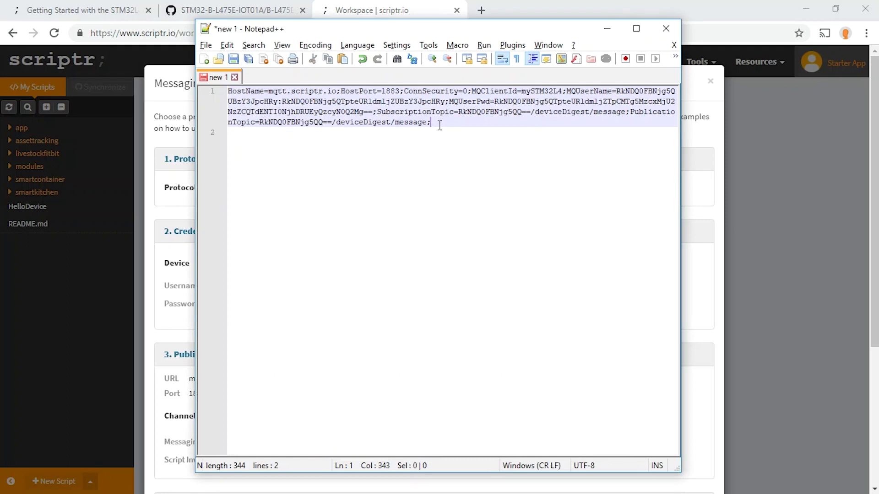
{"action": "left_click_drag", "start_coordinate": [429, 122], "coordinate": [228, 91]}
{"action": "key", "text": "ctrl+c"}
{"action": "key", "text": "alt+Tab"}
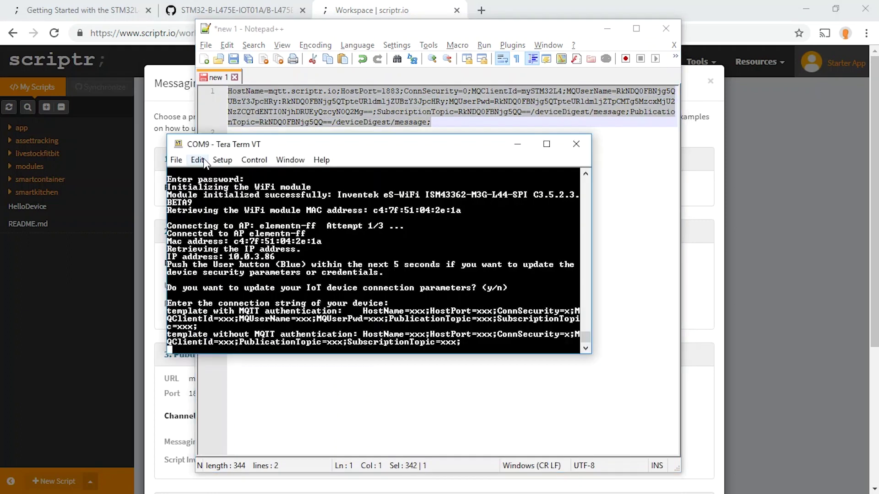
Paste the connection string into Tera Term and answer y to update the root CA
{"action": "left_click", "coordinate": [197, 159]}
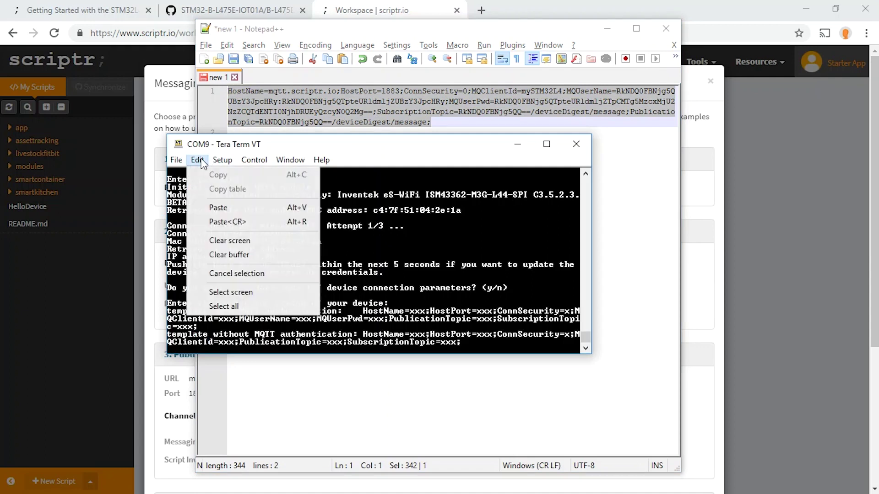
{"action": "left_click", "coordinate": [224, 224]}
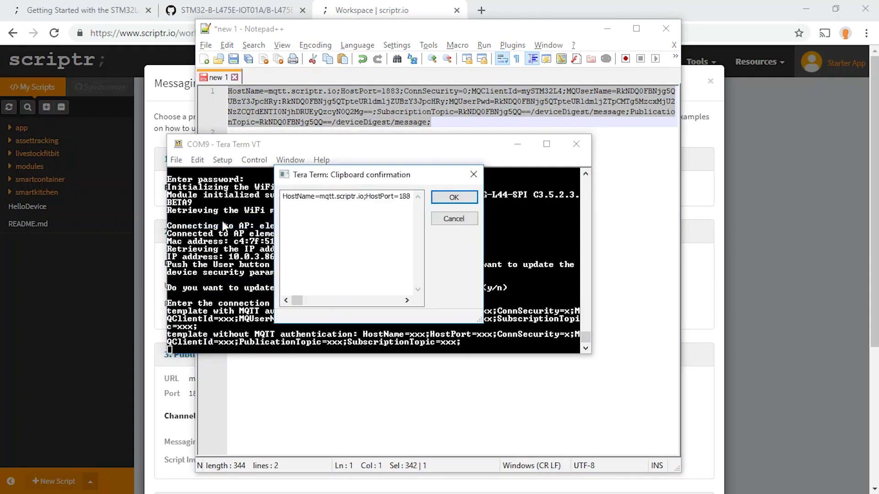
{"action": "left_click", "coordinate": [441, 197]}
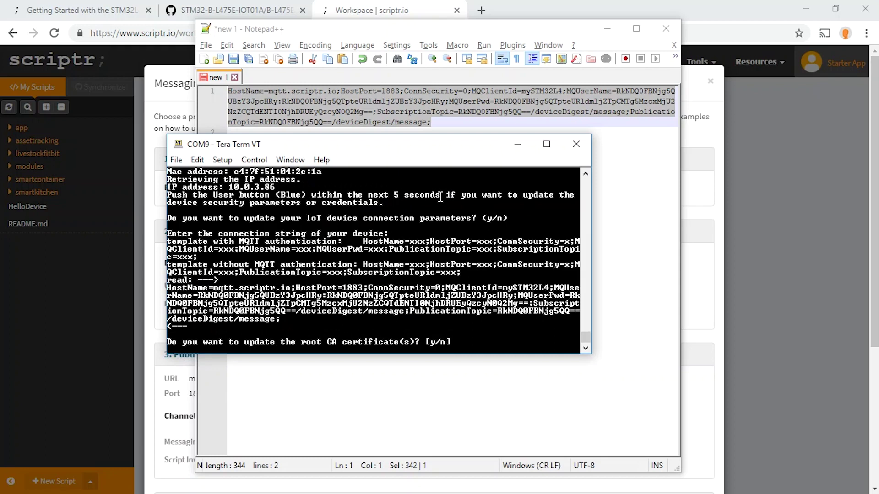
{"action": "key", "text": "y"}
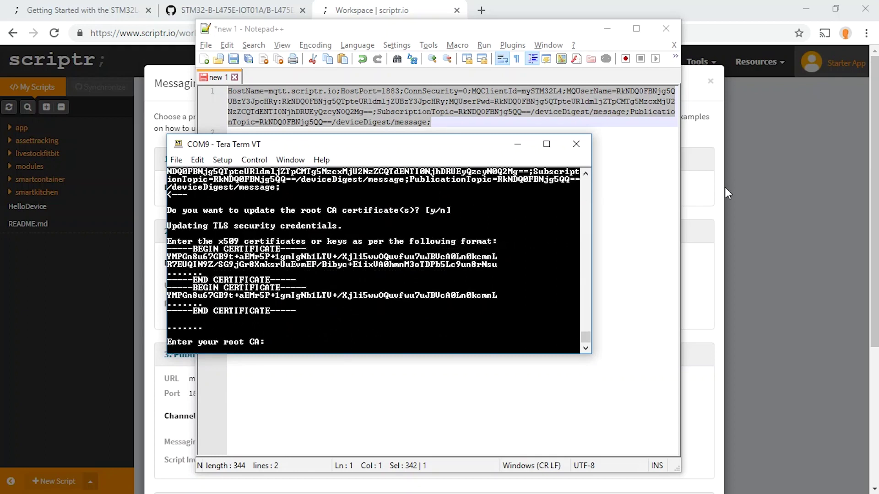
{"action": "left_click", "coordinate": [760, 178]}
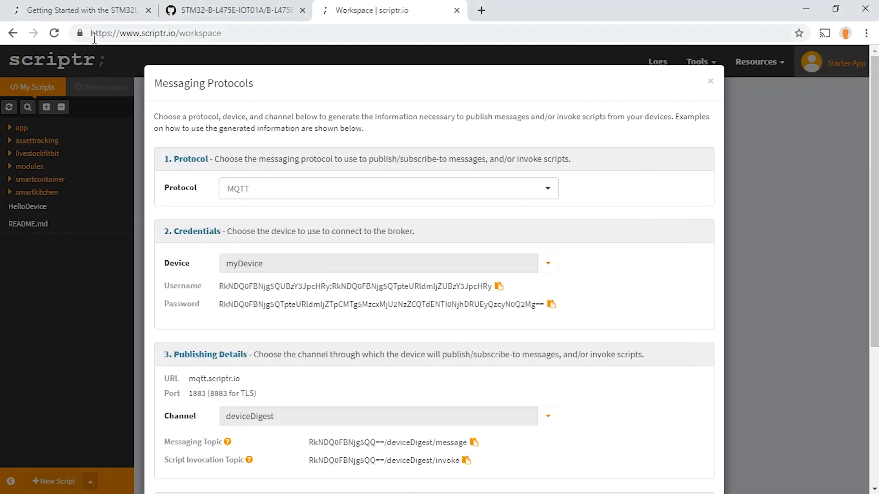
Open the details of the Go Daddy Class 2 root certificate from scriptr.io's certificate chain
{"action": "left_click", "coordinate": [79, 33]}
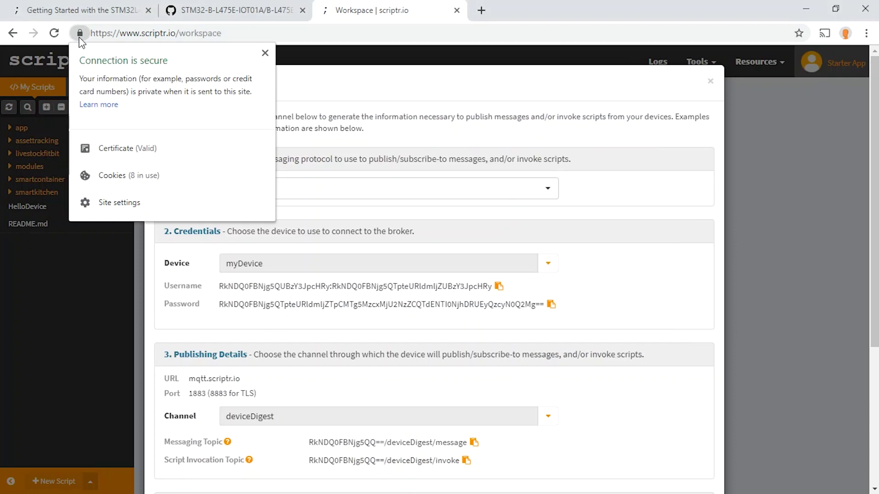
{"action": "left_click", "coordinate": [122, 148]}
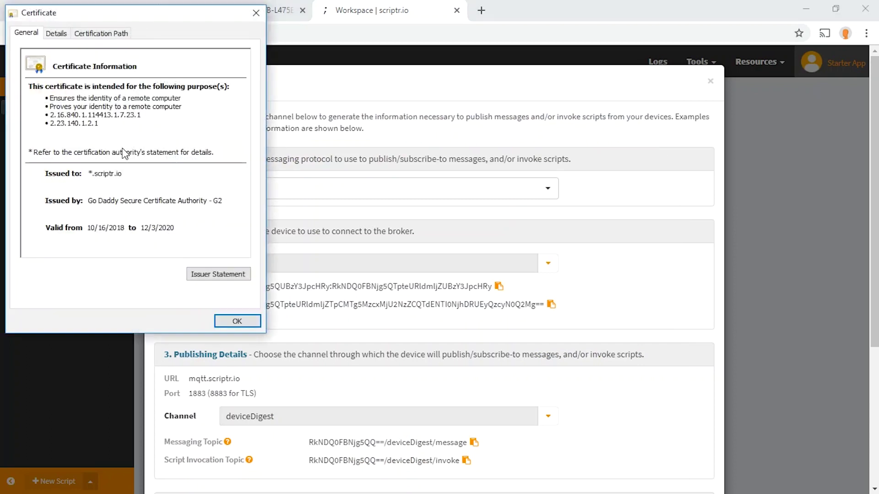
{"action": "left_click", "coordinate": [97, 33]}
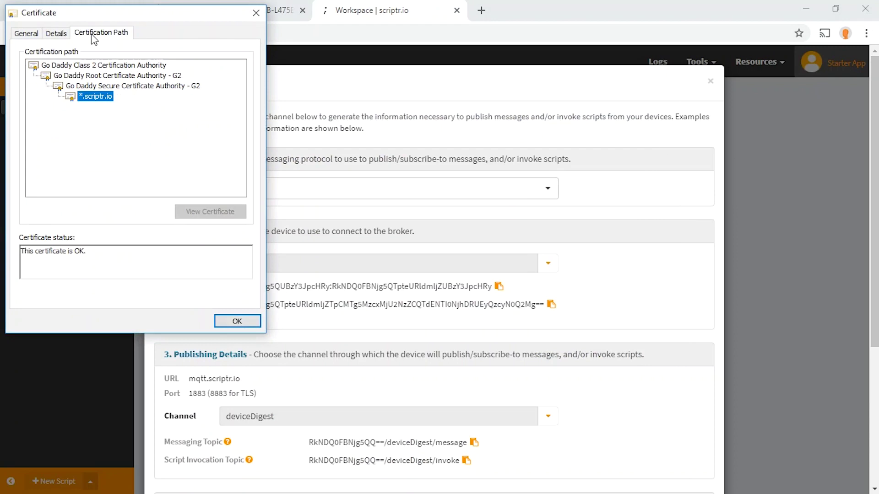
{"action": "left_click", "coordinate": [89, 65]}
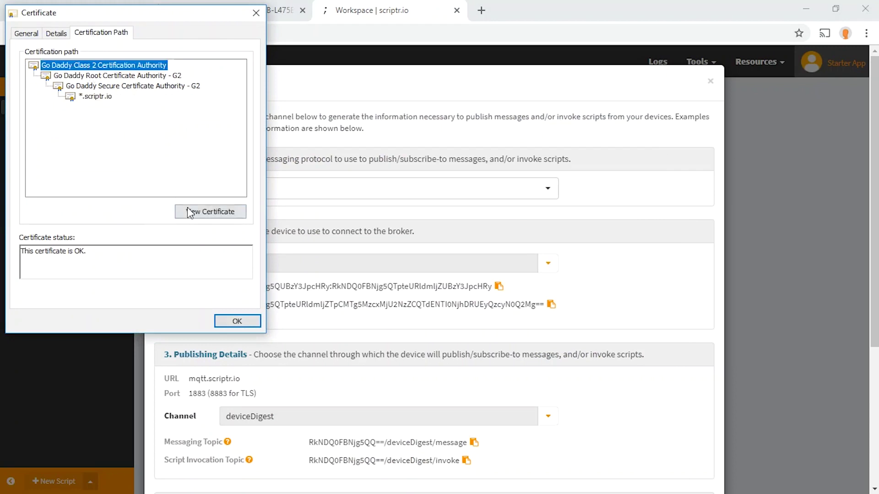
{"action": "left_click", "coordinate": [203, 211]}
{"action": "left_click", "coordinate": [75, 78]}
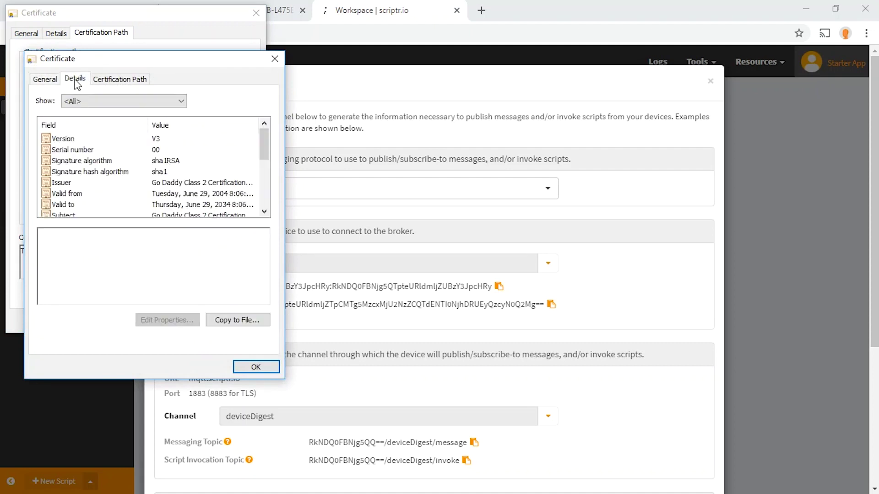
Export the root certificate in Base-64 format as scriptr.cer
{"action": "left_click", "coordinate": [236, 320]}
{"action": "left_click", "coordinate": [264, 372]}
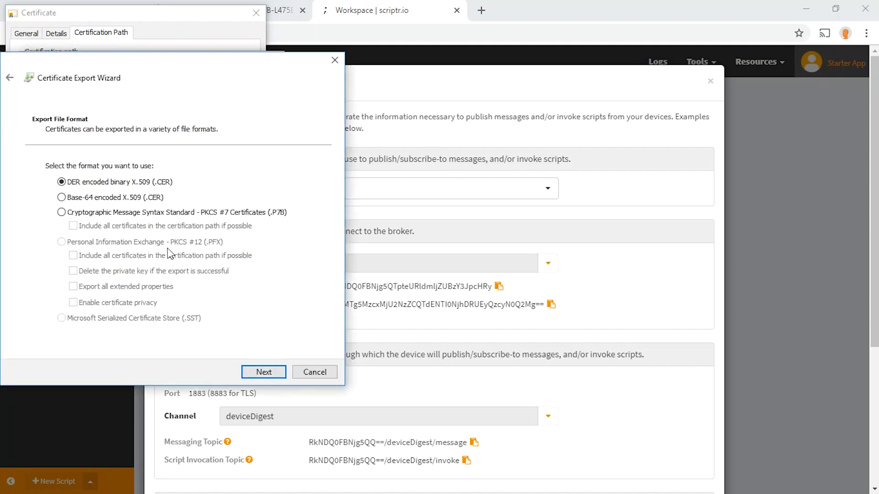
{"action": "left_click", "coordinate": [62, 197]}
{"action": "left_click", "coordinate": [264, 372]}
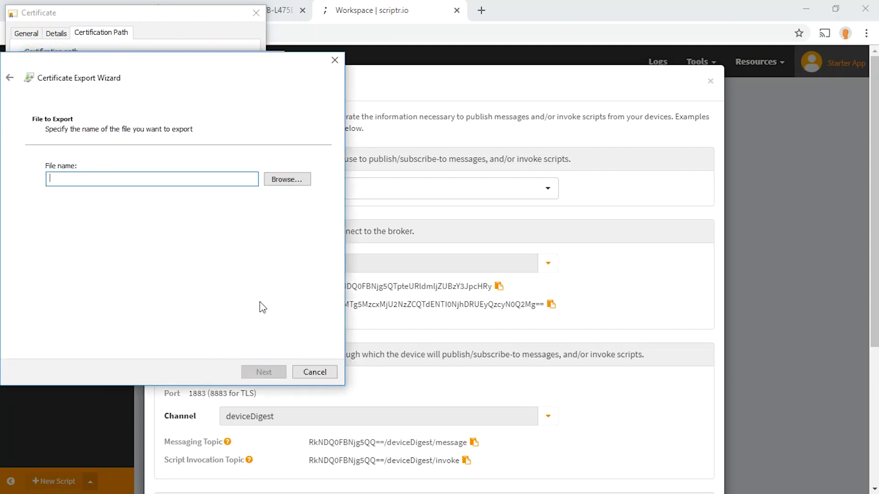
{"action": "left_click", "coordinate": [285, 181]}
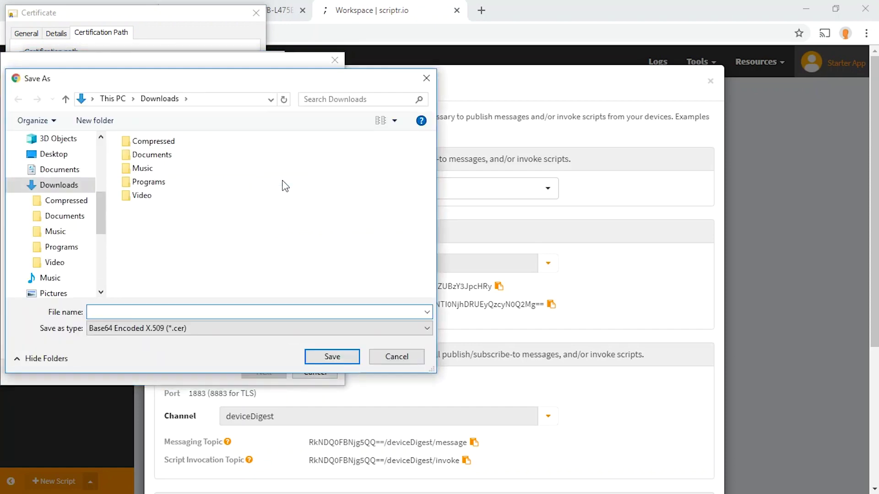
{"action": "type", "text": "criptr"}
{"action": "key", "text": "Return"}
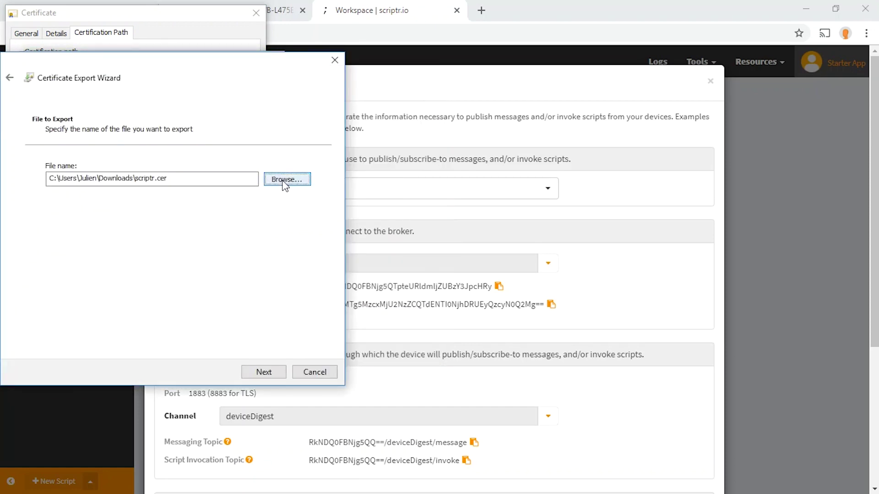
{"action": "left_click", "coordinate": [264, 372]}
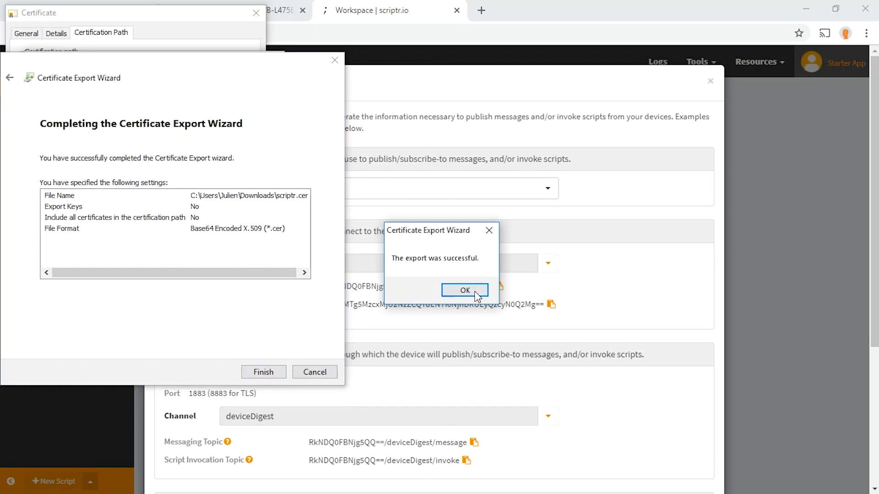
{"action": "left_click", "coordinate": [464, 289]}
Open scriptr.cer from Downloads in Notepad++ and copy its certificate text
{"action": "key", "text": "alt+Tab"}
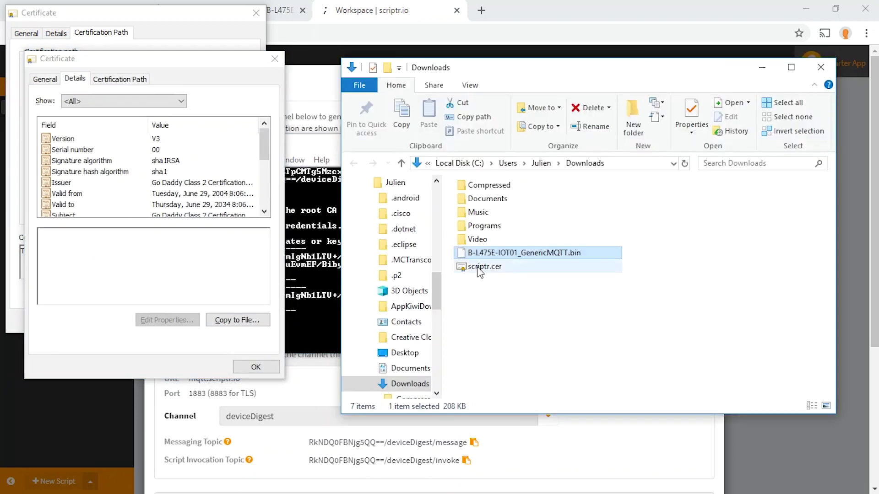
{"action": "right_click", "coordinate": [481, 268]}
{"action": "left_click", "coordinate": [522, 263]}
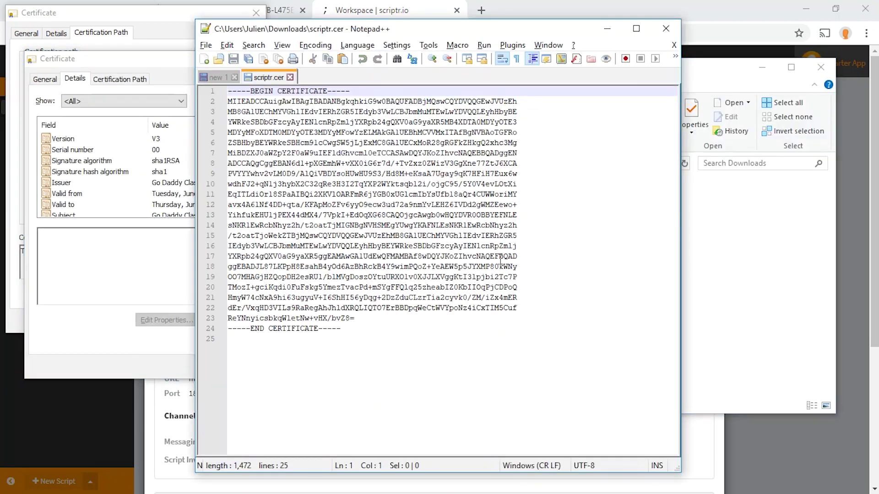
{"action": "left_click_drag", "start_coordinate": [356, 319], "coordinate": [213, 91]}
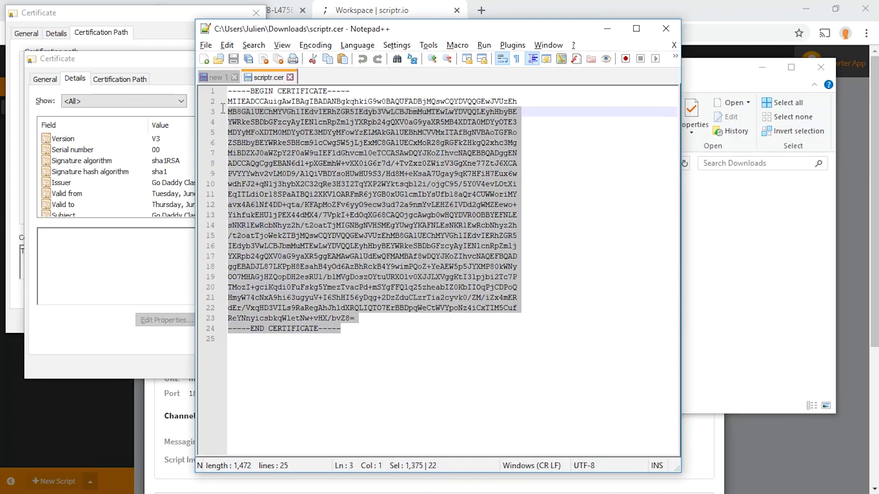
{"action": "key", "text": "ctrl+c"}
{"action": "key", "text": "alt+Tab"}
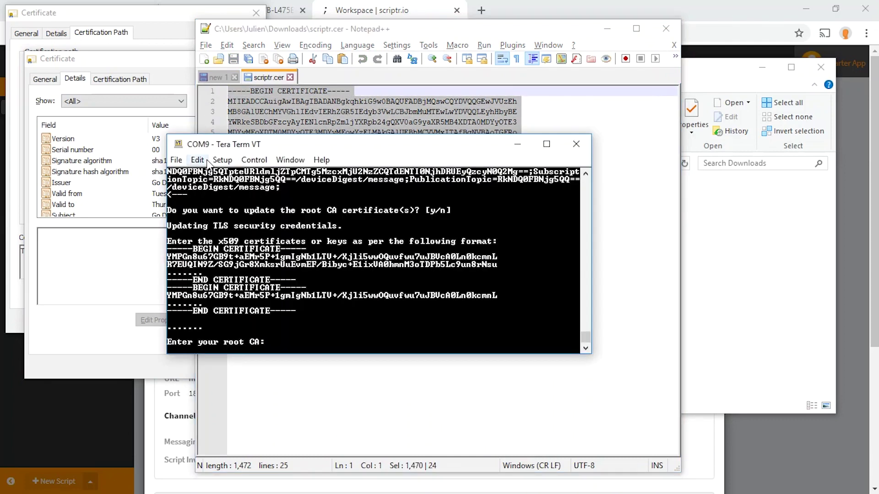
Paste the root CA certificate at Tera Term's 'Enter your root CA:' prompt and confirm
{"action": "left_click", "coordinate": [197, 160]}
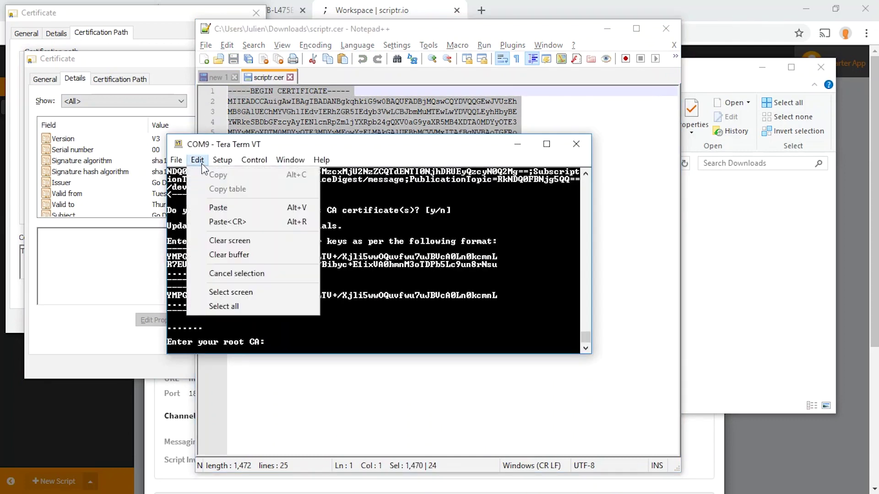
{"action": "left_click", "coordinate": [224, 223]}
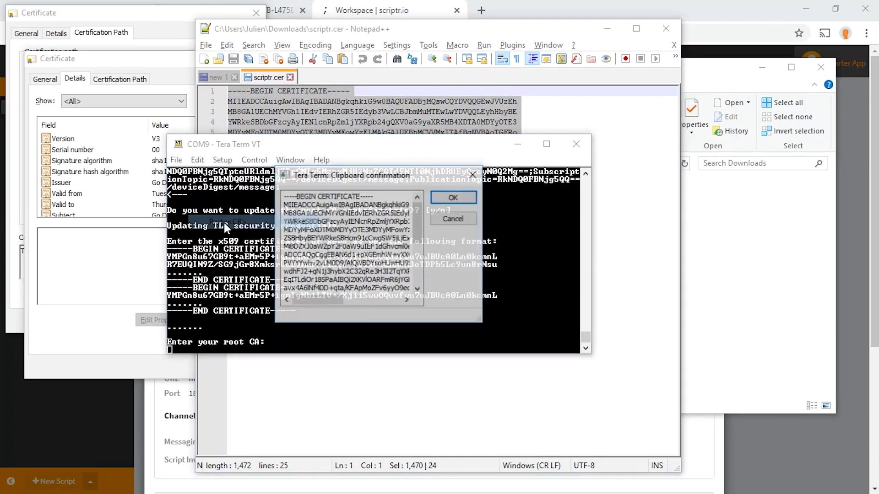
{"action": "left_click", "coordinate": [453, 198]}
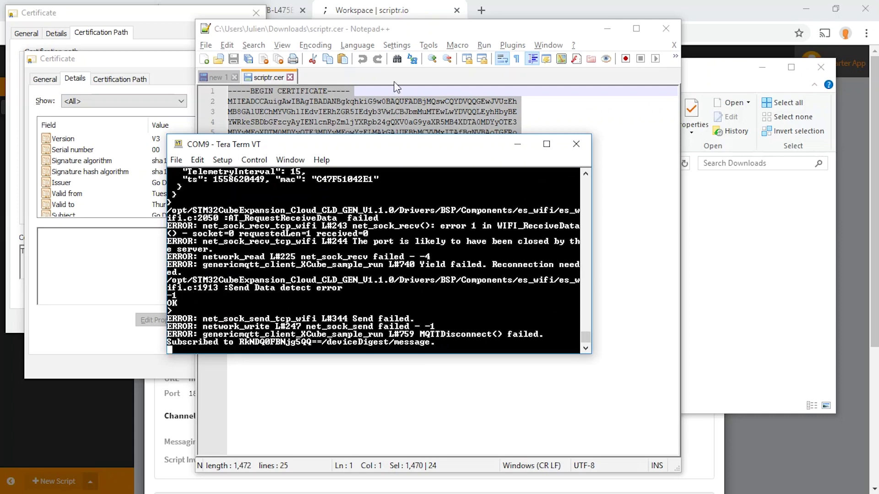
{"action": "left_click", "coordinate": [379, 10]}
Close both Certificate dialogs and the Messaging Protocols overview
{"action": "left_click", "coordinate": [260, 368]}
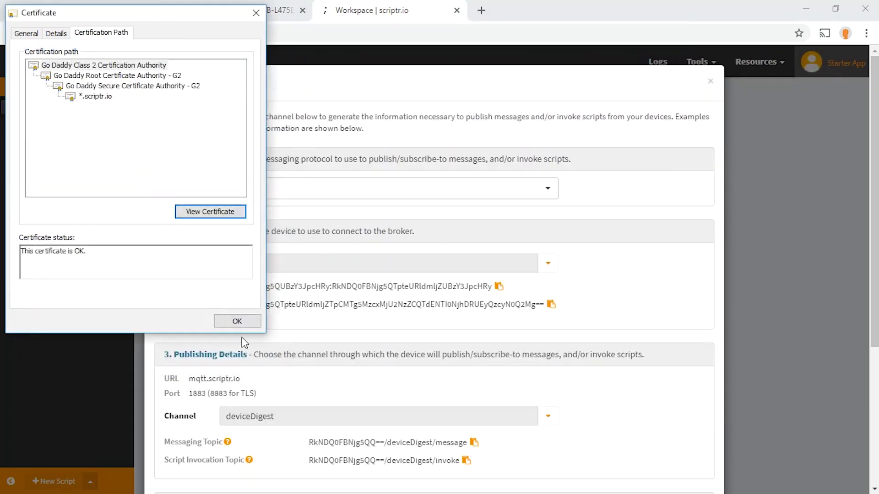
{"action": "left_click", "coordinate": [240, 320]}
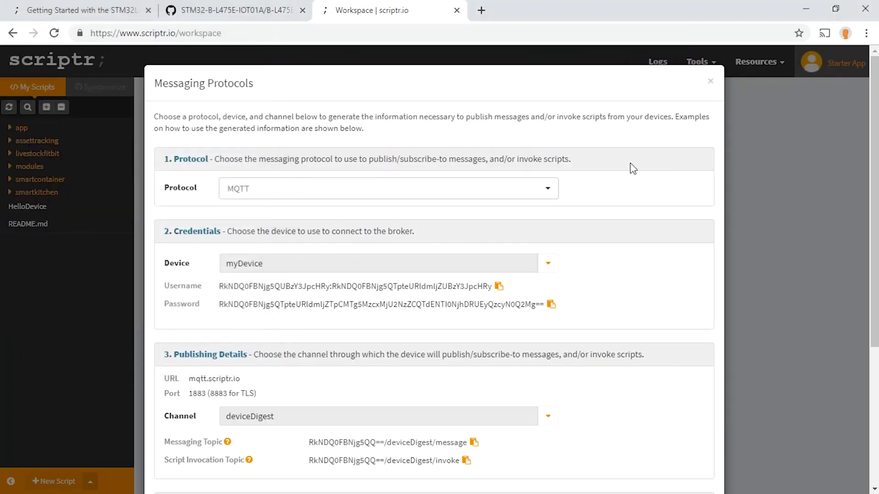
{"action": "left_click", "coordinate": [712, 85]}
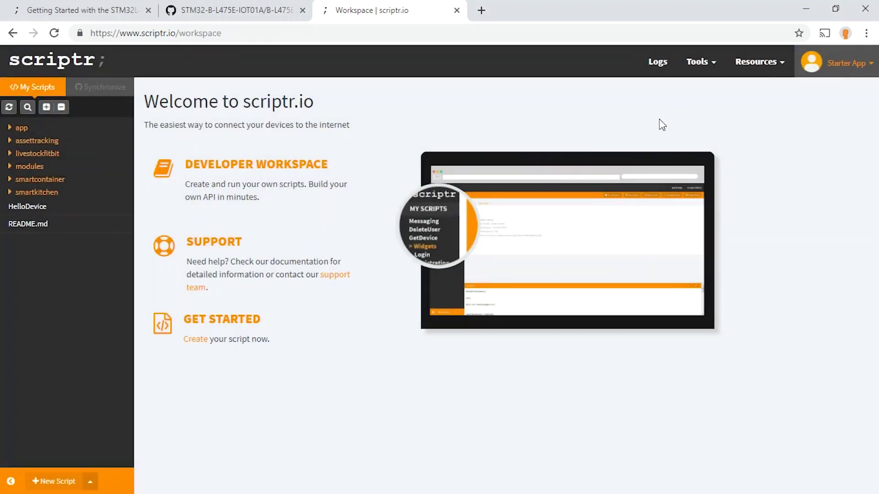
Open smartcontainer's index.html and preview the Smart Container login page
{"action": "left_click", "coordinate": [11, 180]}
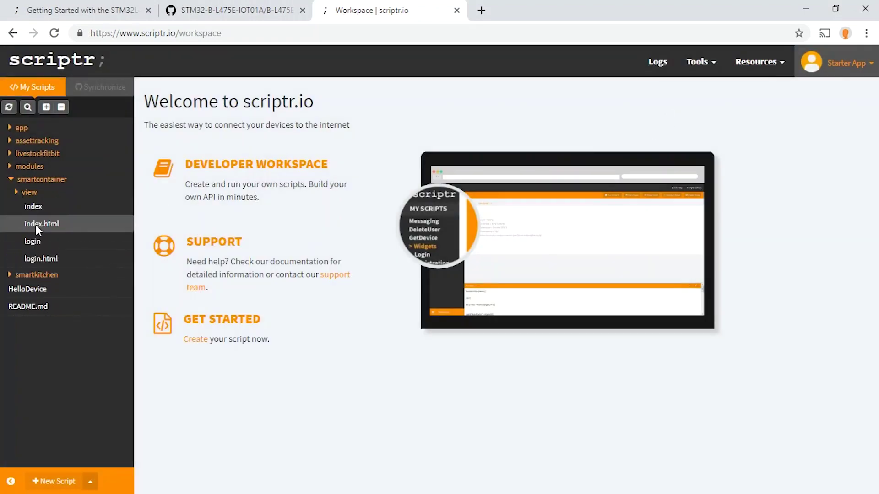
{"action": "left_click", "coordinate": [41, 223]}
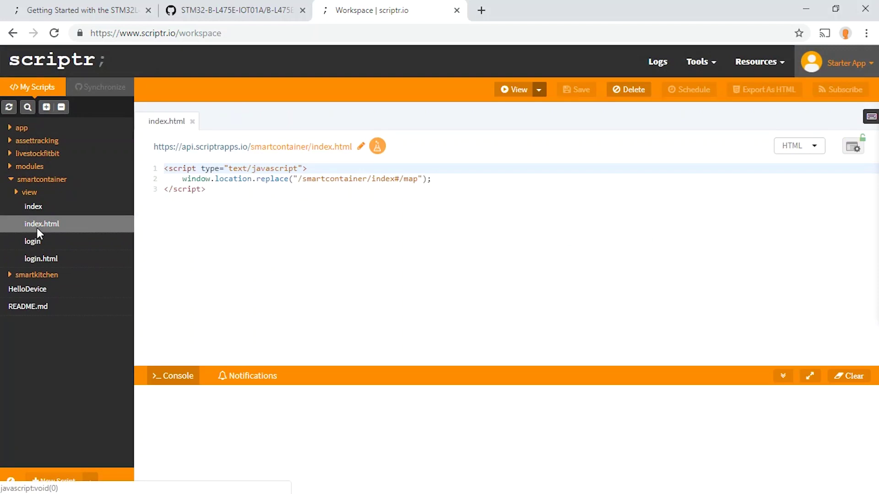
{"action": "left_click", "coordinate": [519, 89]}
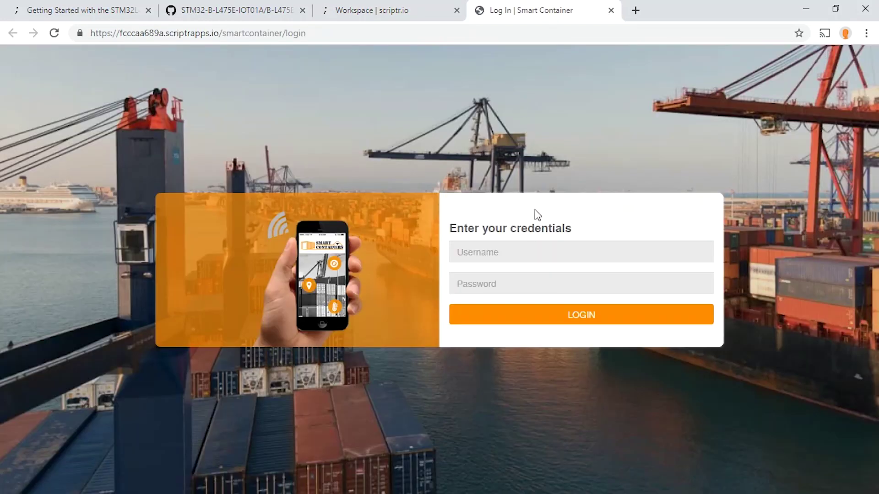
Log in to Smart Container with the demo username and password
{"action": "left_click", "coordinate": [539, 255]}
{"action": "key", "text": "Tab"}
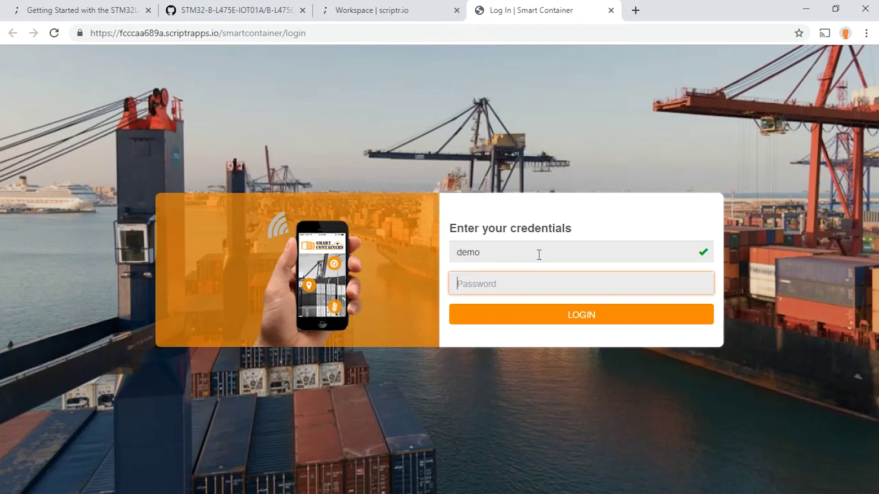
{"action": "key", "text": "Return"}
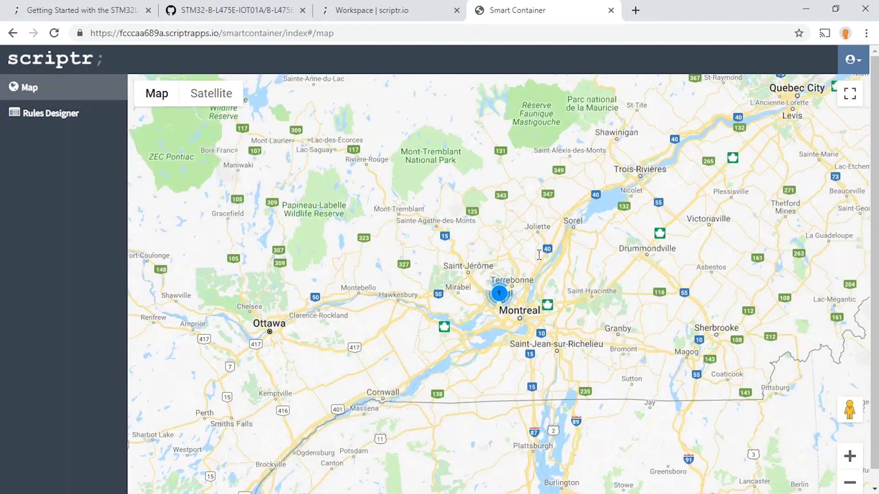
Zoom into the map cluster, open device C47F51042E1's details and view its dashboard
{"action": "left_click", "coordinate": [502, 297]}
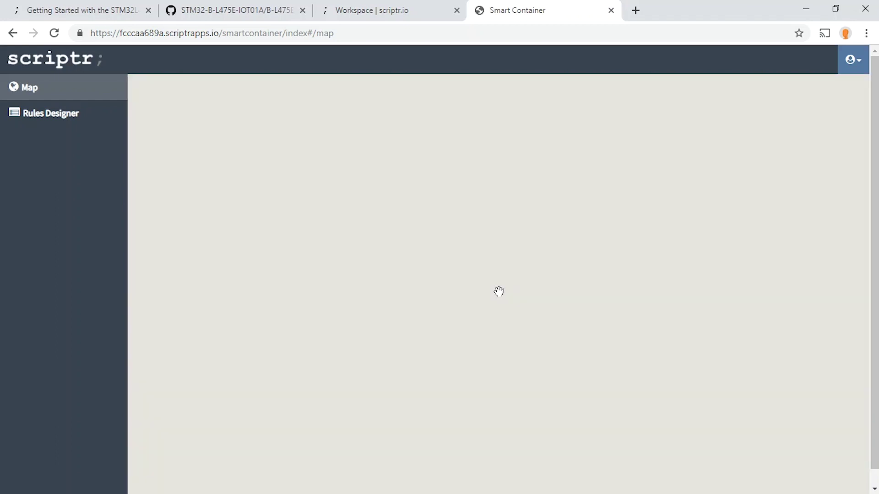
{"action": "left_click", "coordinate": [501, 278]}
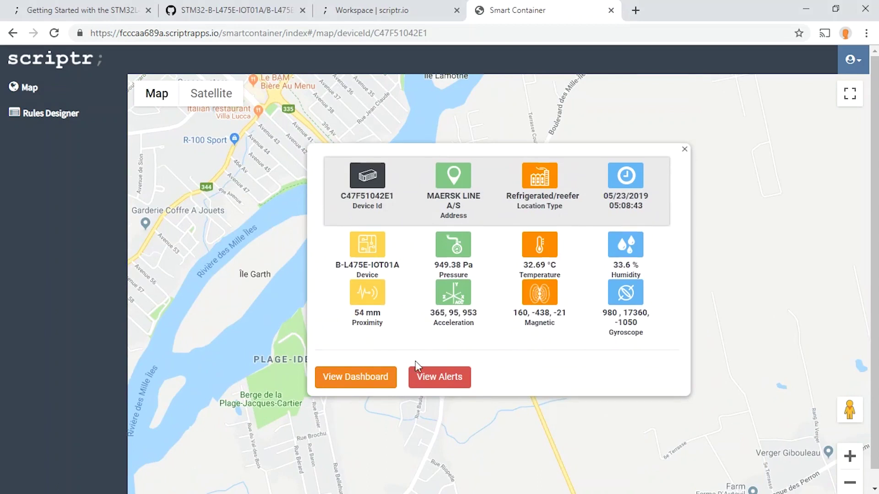
{"action": "left_click", "coordinate": [356, 377]}
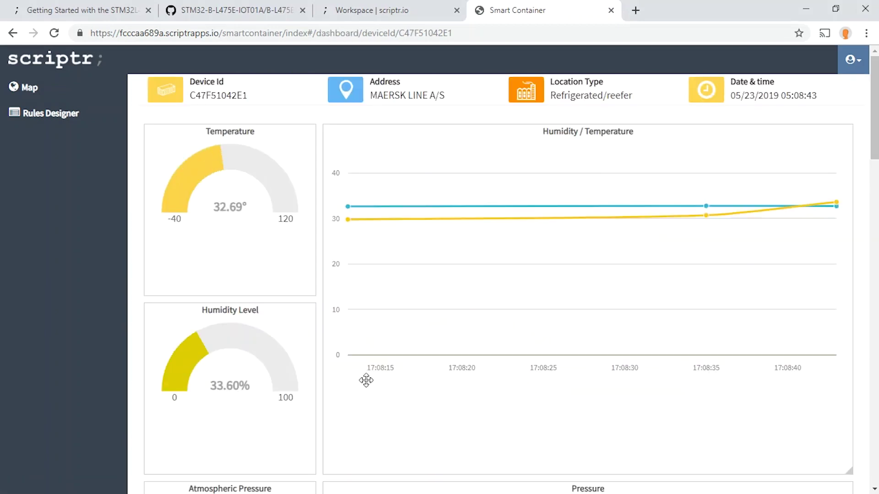
{"action": "scroll", "coordinate": [366, 381], "scroll_direction": "down", "scroll_amount": 3}
{"action": "scroll", "coordinate": [366, 381], "scroll_direction": "down", "scroll_amount": 2}
{"action": "scroll", "coordinate": [366, 380], "scroll_direction": "down", "scroll_amount": 2}
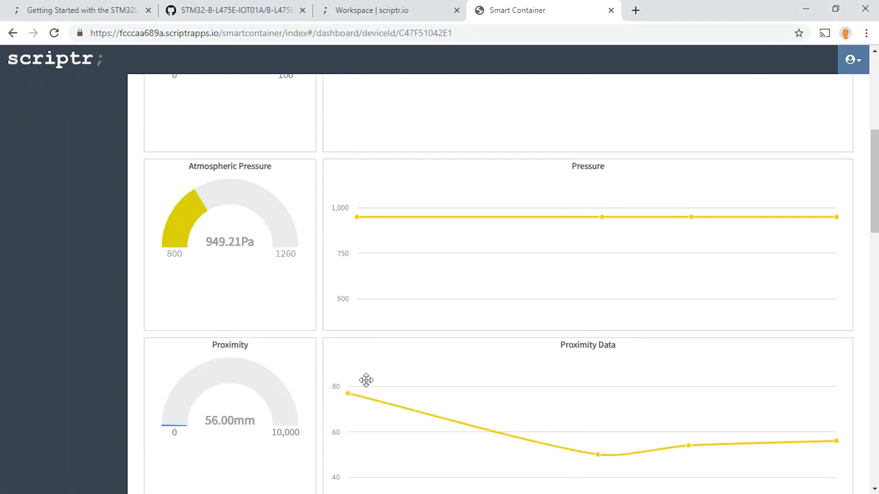
{"action": "scroll", "coordinate": [367, 380], "scroll_direction": "down", "scroll_amount": 3}
{"action": "scroll", "coordinate": [367, 380], "scroll_direction": "down", "scroll_amount": 3}
{"action": "scroll", "coordinate": [365, 381], "scroll_direction": "down", "scroll_amount": 3}
{"action": "scroll", "coordinate": [367, 380], "scroll_direction": "down", "scroll_amount": 2}
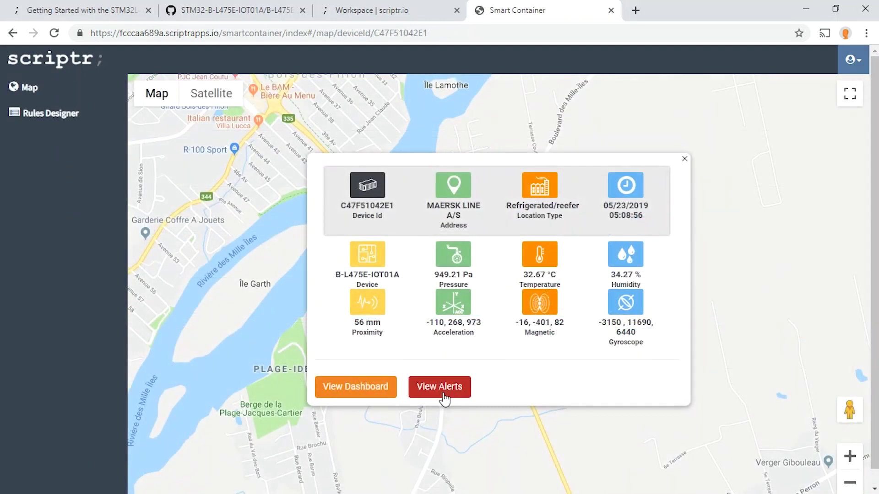
Open the device's alerts history and inspect the 50 mm and 77 mm entries
{"action": "left_click", "coordinate": [440, 386]}
{"action": "left_click", "coordinate": [440, 386]}
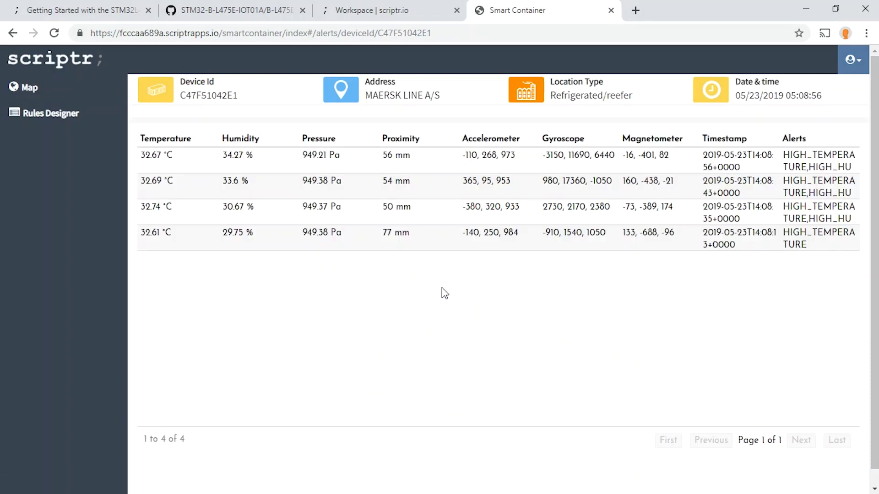
{"action": "left_click", "coordinate": [416, 213]}
{"action": "left_click", "coordinate": [399, 240]}
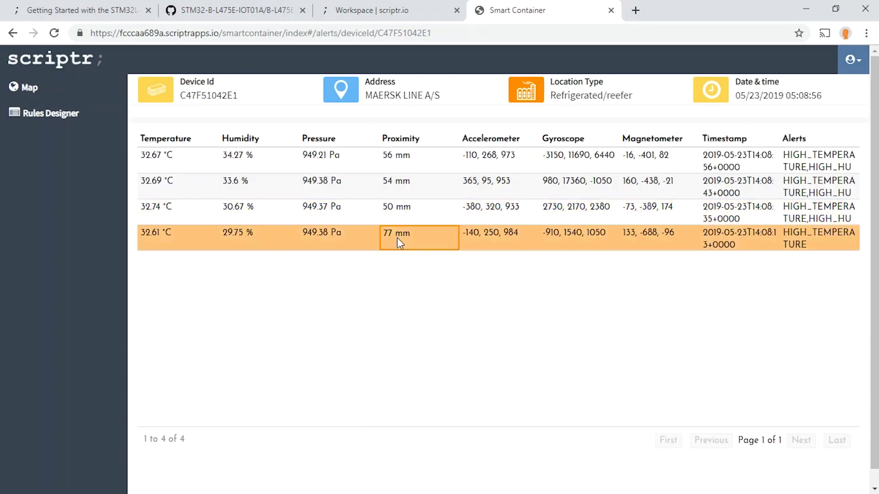
Open Rules Designer to view the decisionTable of high/low temperature and humidity alerts
{"action": "left_click", "coordinate": [69, 115]}
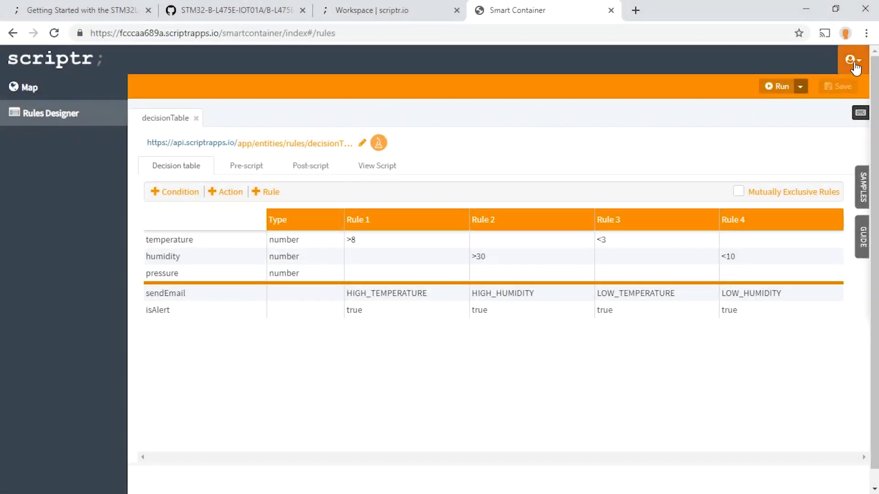
{"action": "left_click", "coordinate": [851, 60]}
{"action": "left_click", "coordinate": [818, 87]}
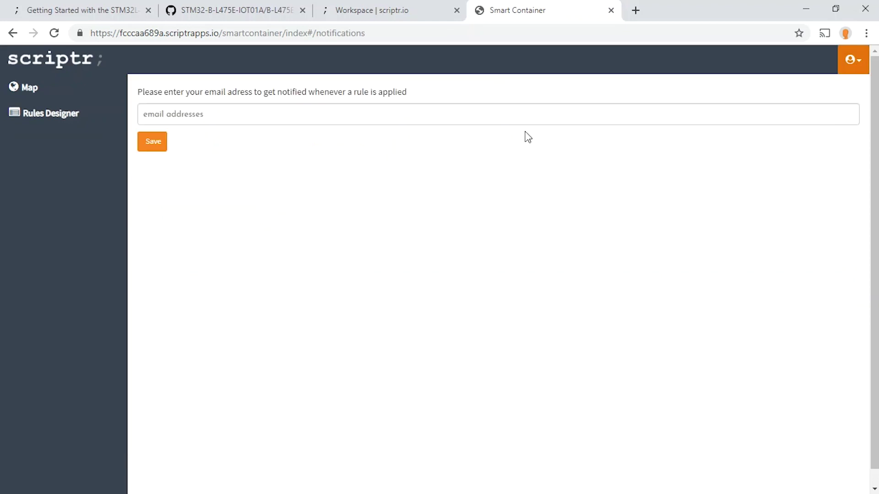
{"action": "left_click", "coordinate": [510, 117]}
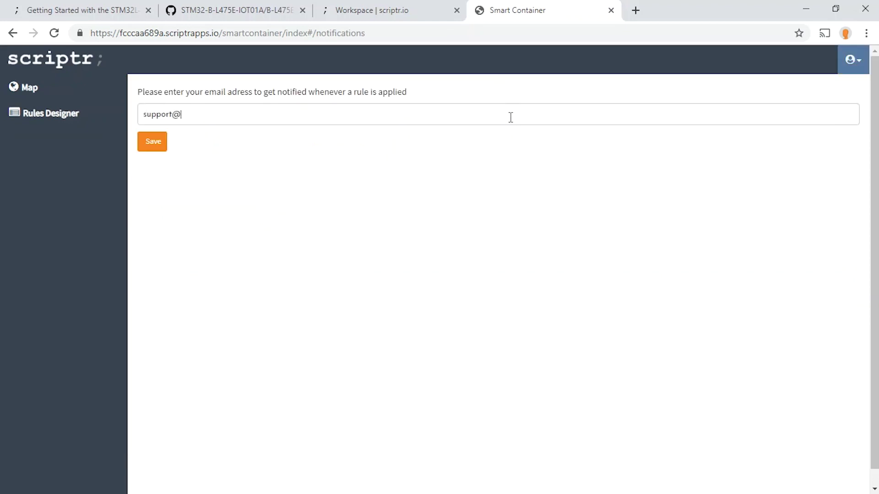
{"action": "key", "text": "Return"}
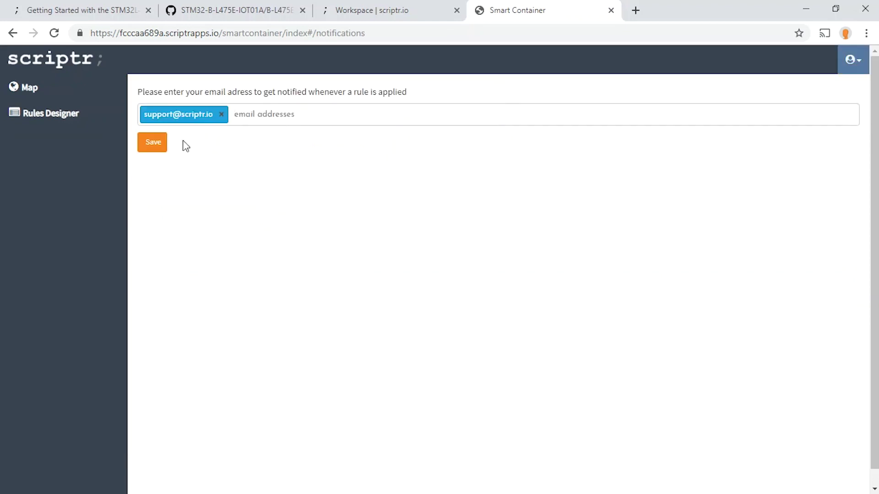
{"action": "left_click", "coordinate": [153, 141]}
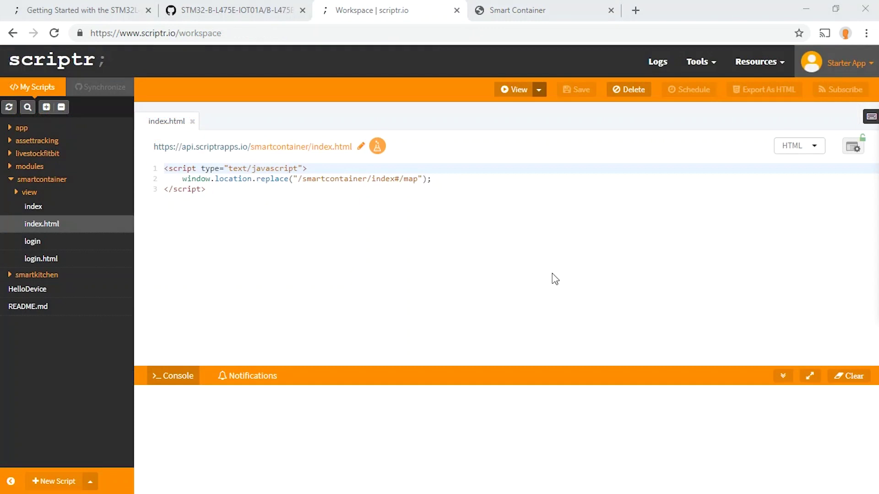
Expand the app folder, select Readme.md, and bring up the Resources > Support contact form
{"action": "left_click", "coordinate": [10, 129]}
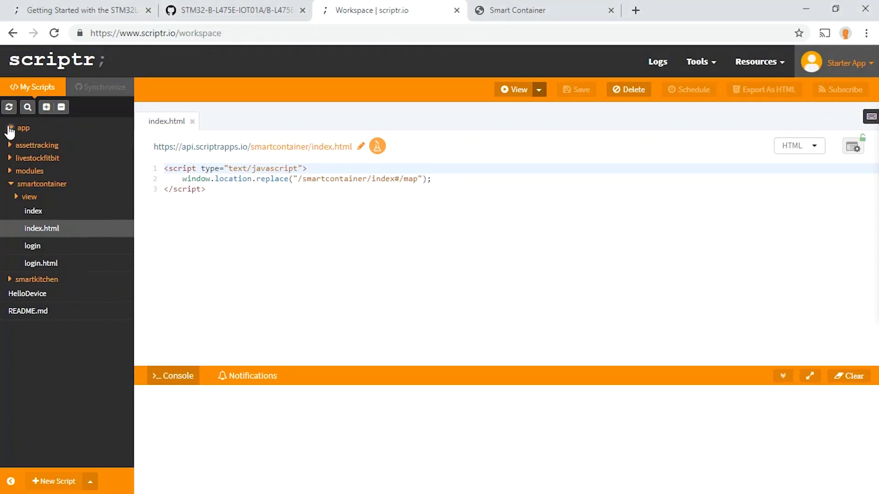
{"action": "left_click", "coordinate": [44, 220]}
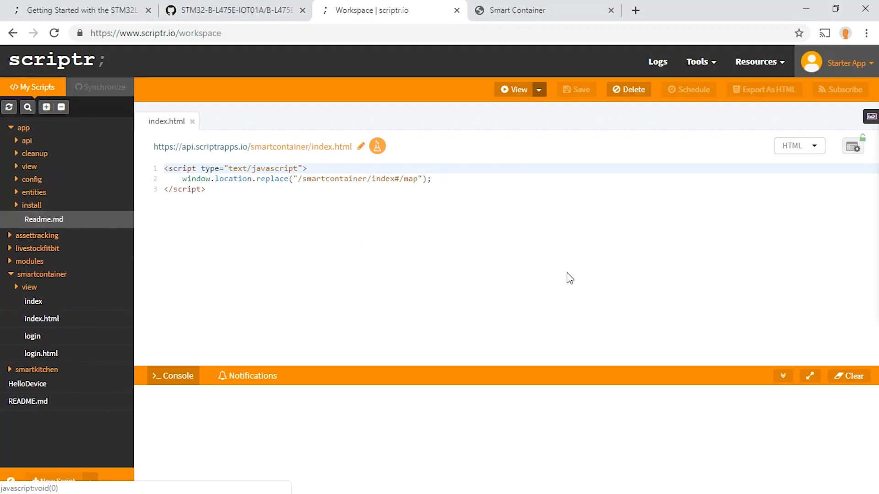
{"action": "left_click", "coordinate": [759, 62]}
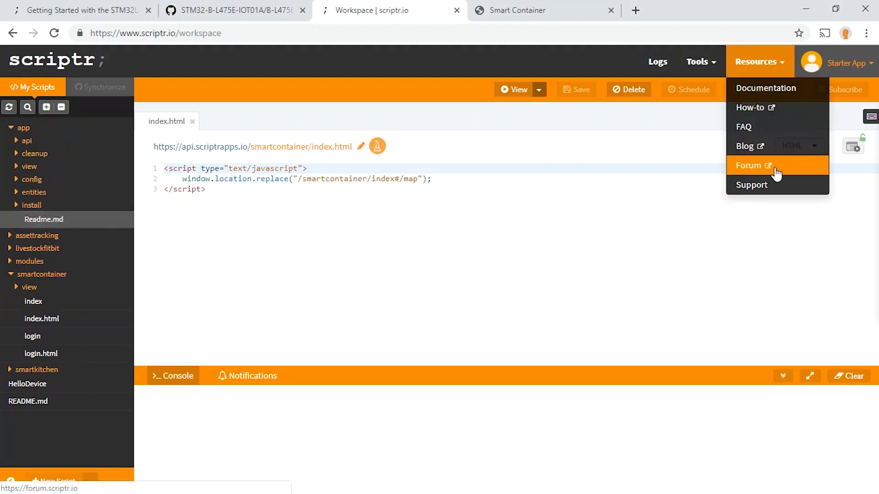
{"action": "left_click", "coordinate": [756, 184]}
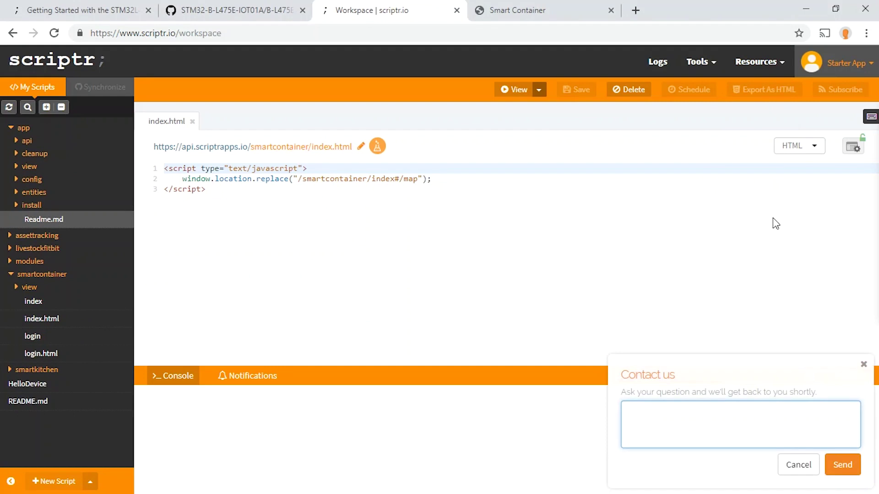